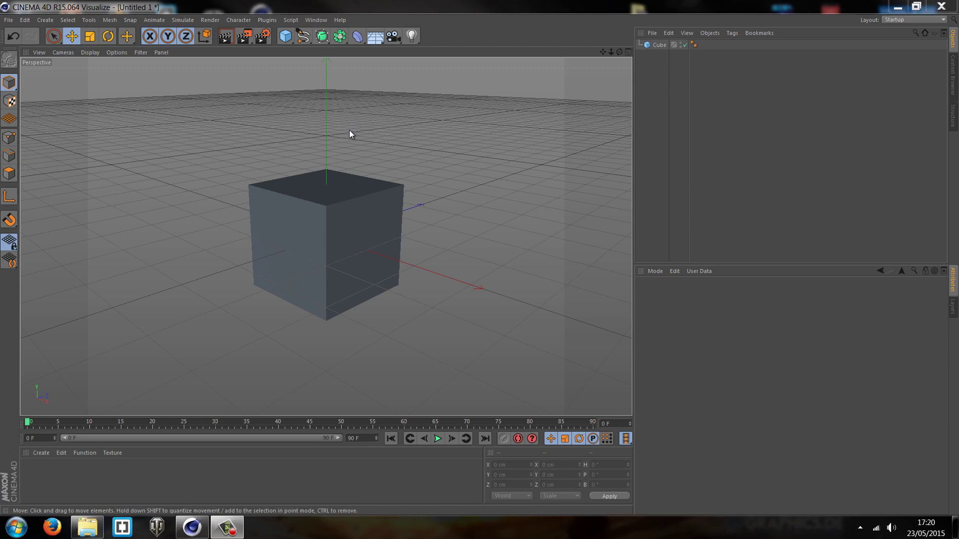
Select the 200 cm cube to show its Cube Object attributes.
click(306, 242)
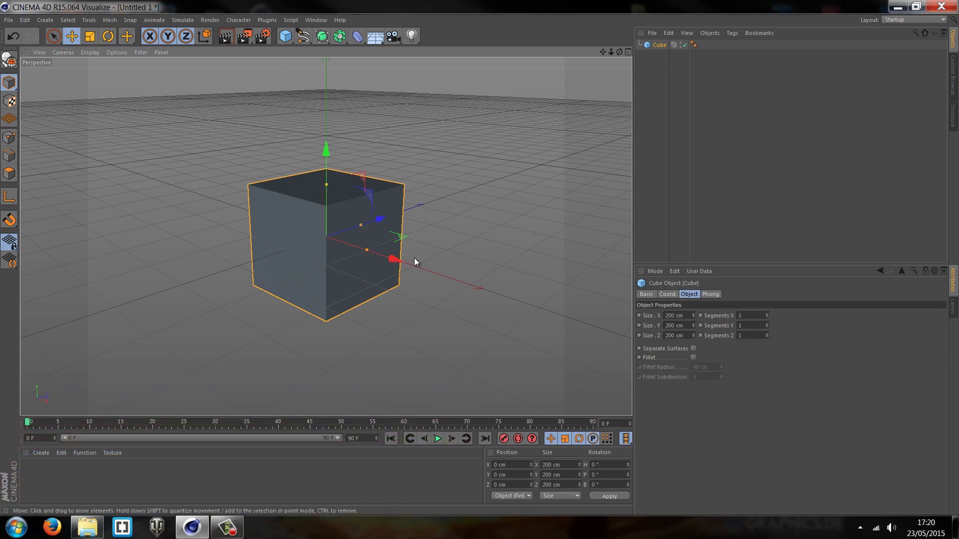
Make the cube an editable polygon object and switch to Polygon mode.
click(9, 63)
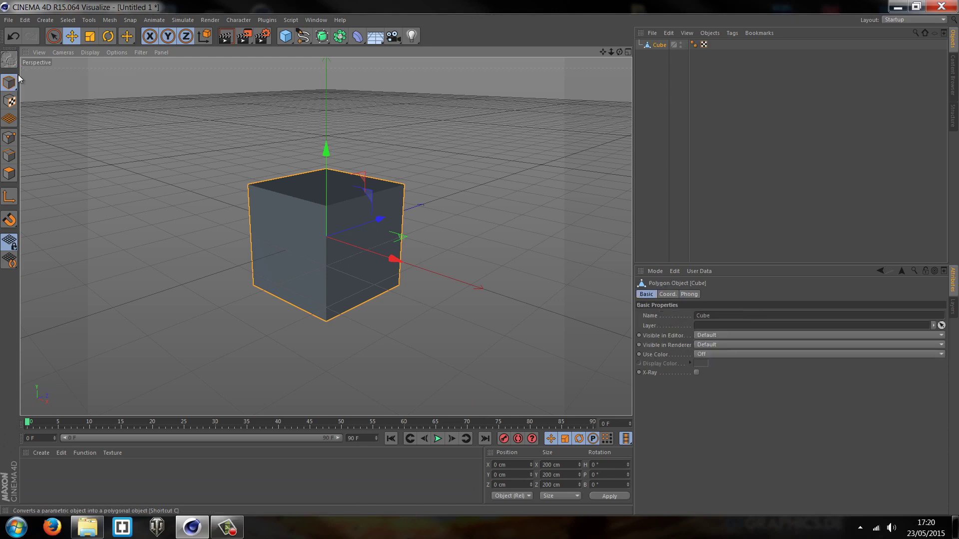
click(659, 52)
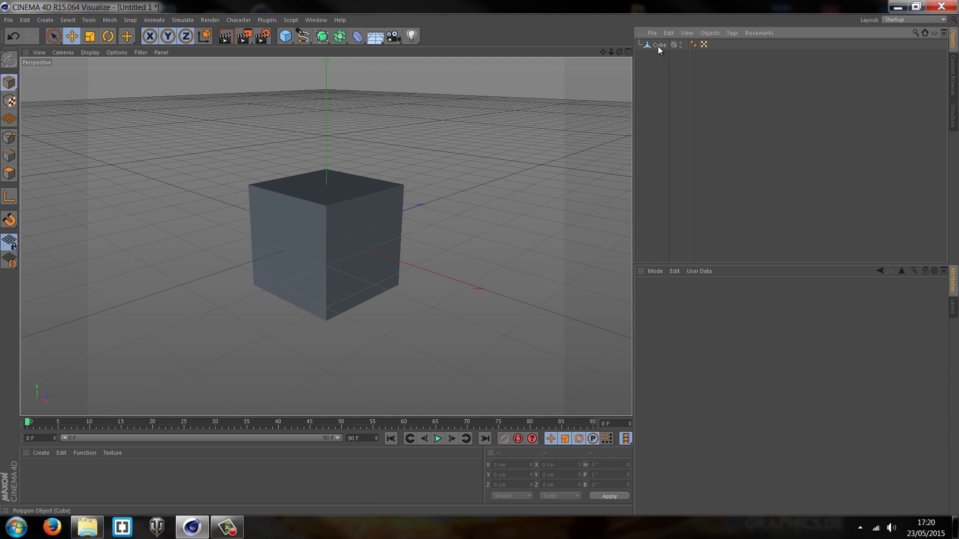
click(658, 44)
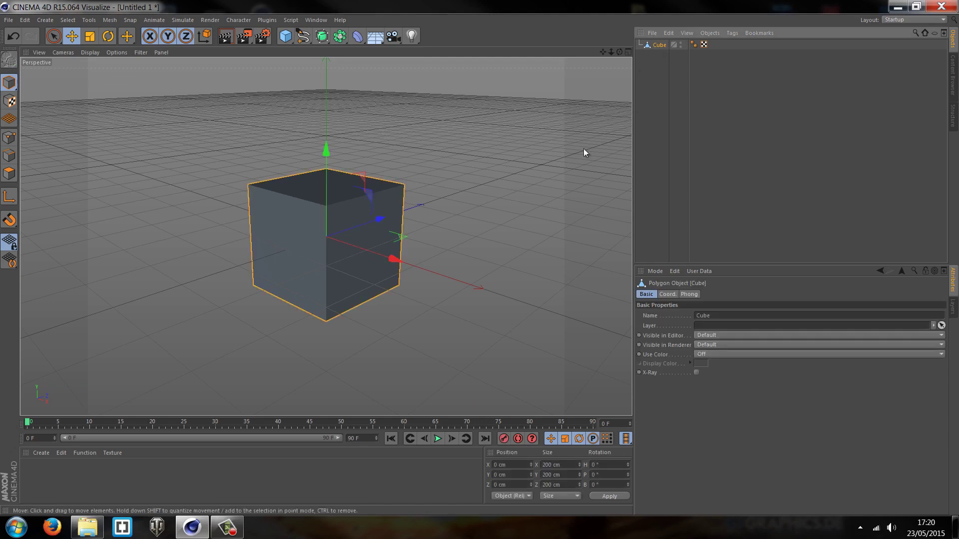
click(7, 173)
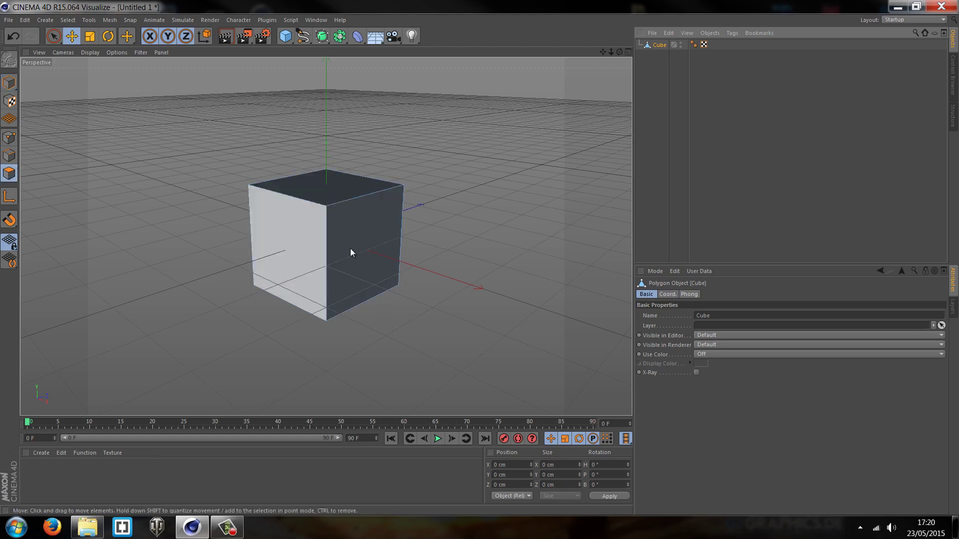
Select the cube's top face together with its left face.
drag(620, 51, 363, 270)
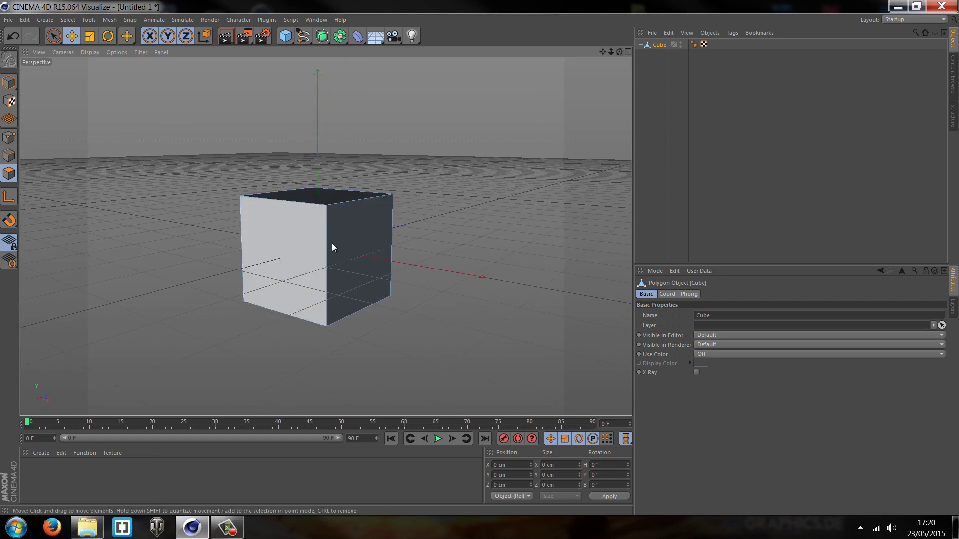
click(278, 241)
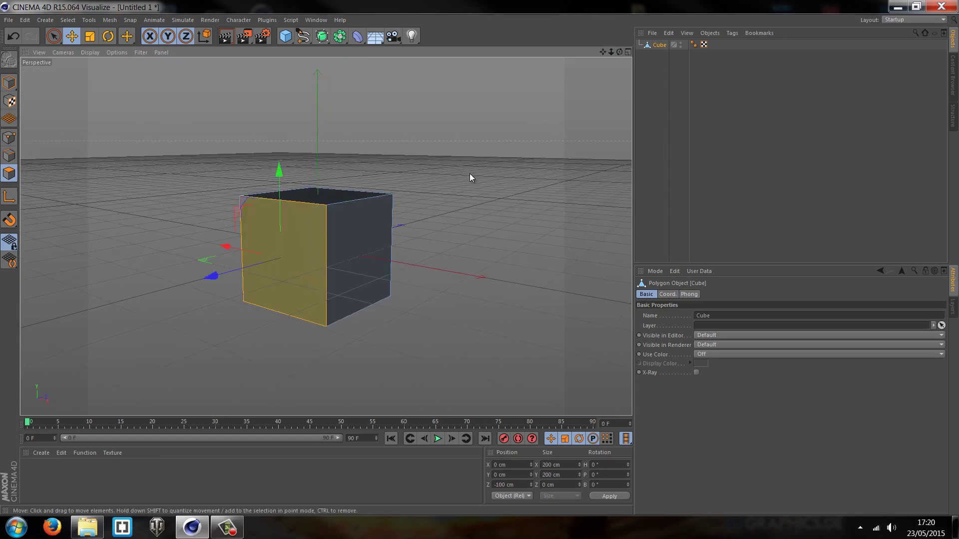
mouse_move(619, 52)
mouse_down()
mouse_move(479, 258)
mouse_move(622, 53)
mouse_up()
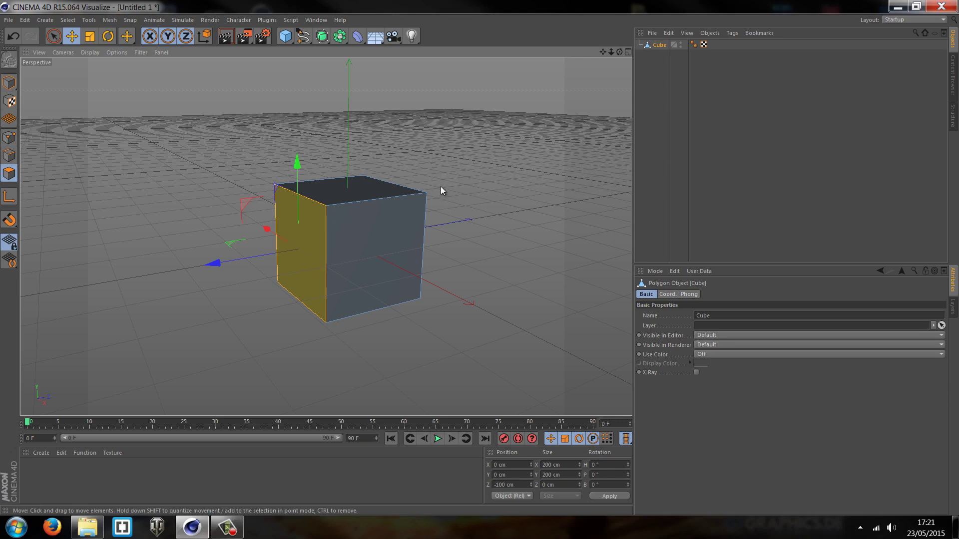
click(383, 197)
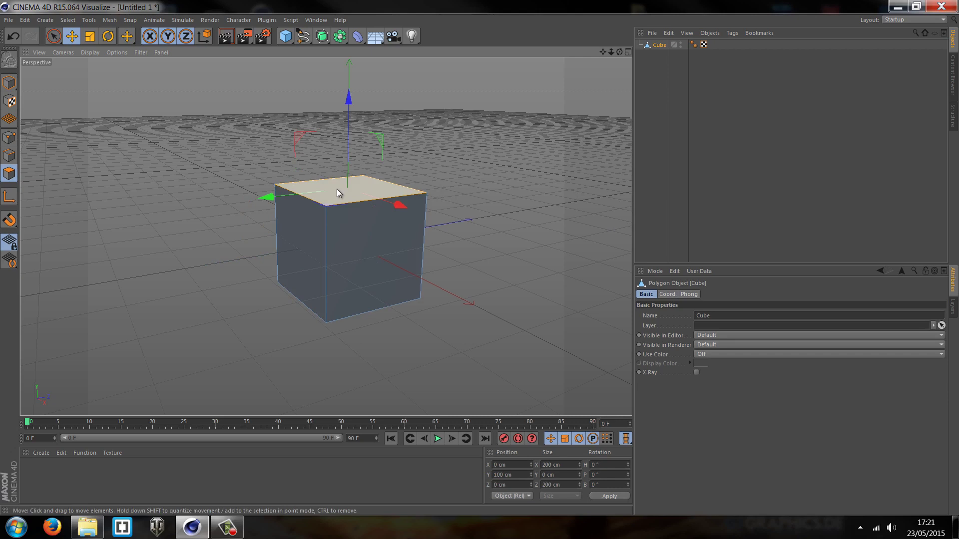
shift+click(319, 245)
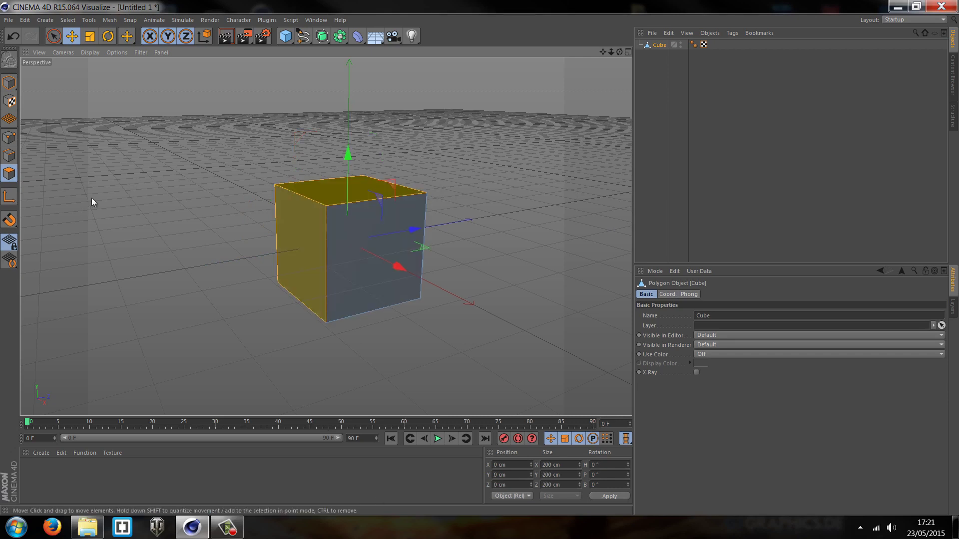
Extrude the selected top and left faces outward.
right_click(519, 190)
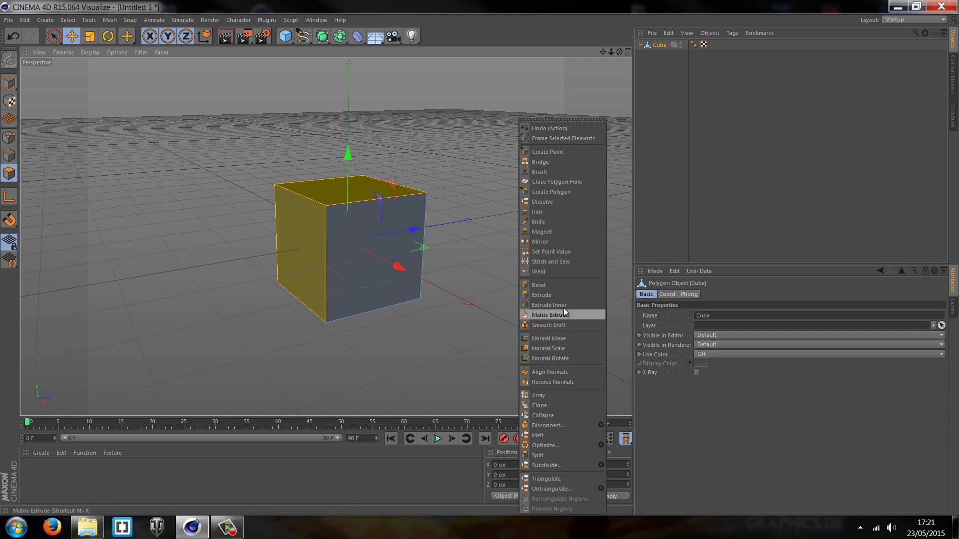
click(556, 297)
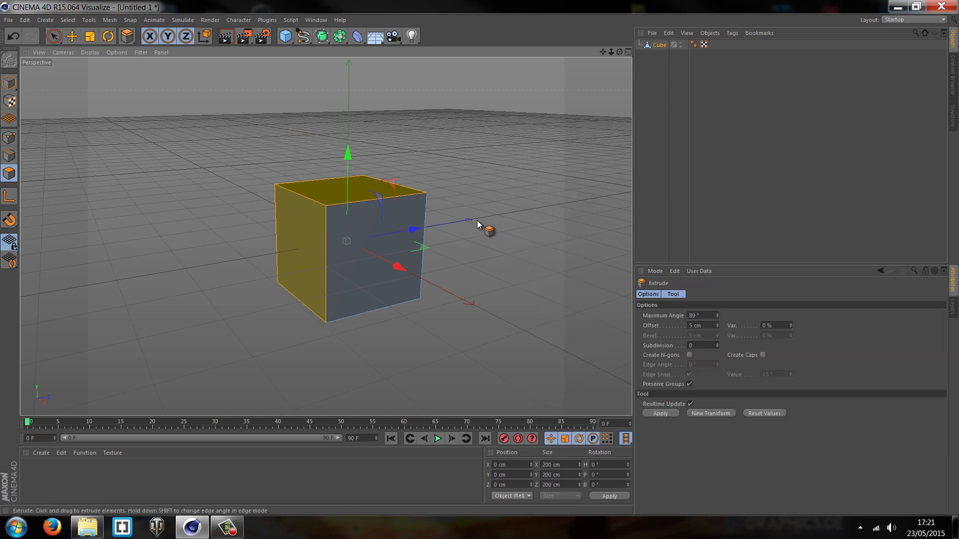
drag(477, 220, 481, 258)
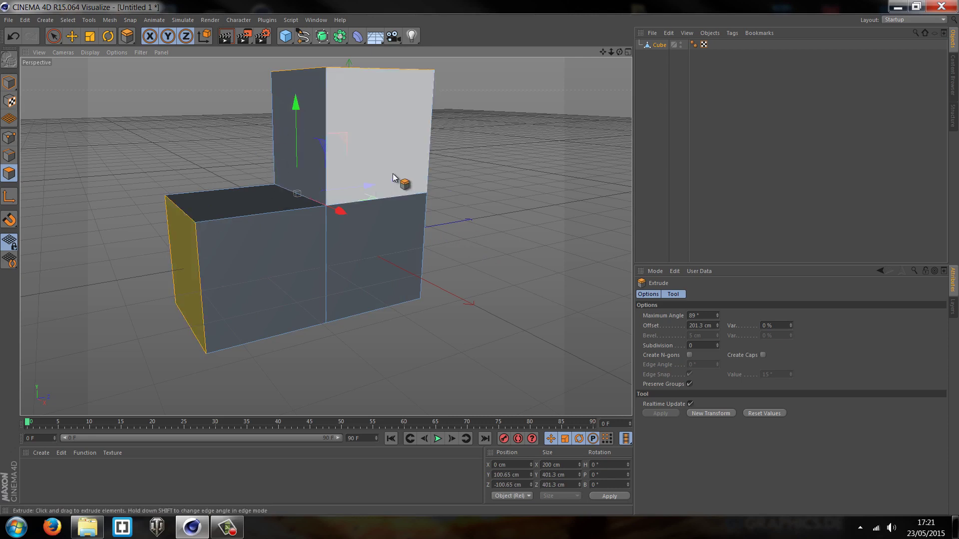
Pull the extruded column's side face back along X, then extrude another upper-box face.
scroll(395, 179, down, 2)
drag(619, 52, 520, 128)
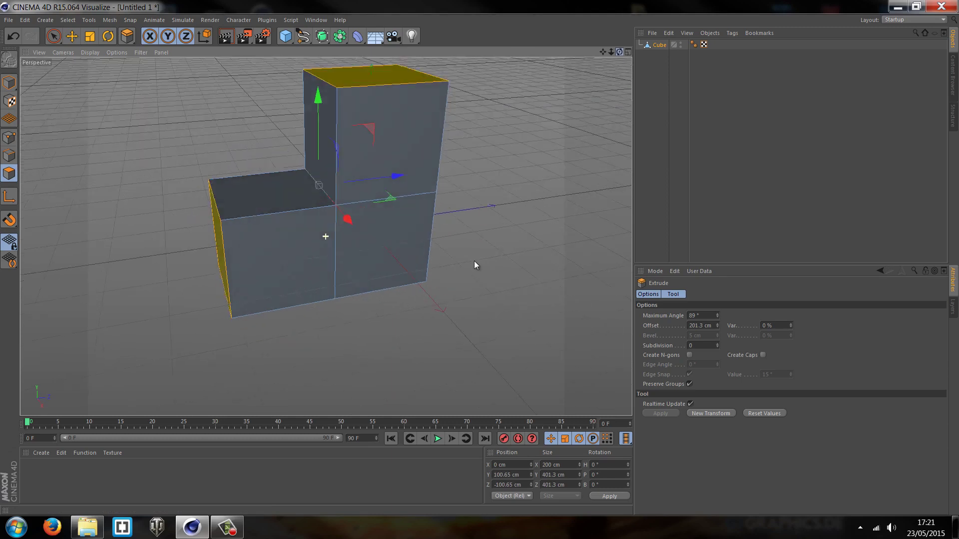
click(452, 144)
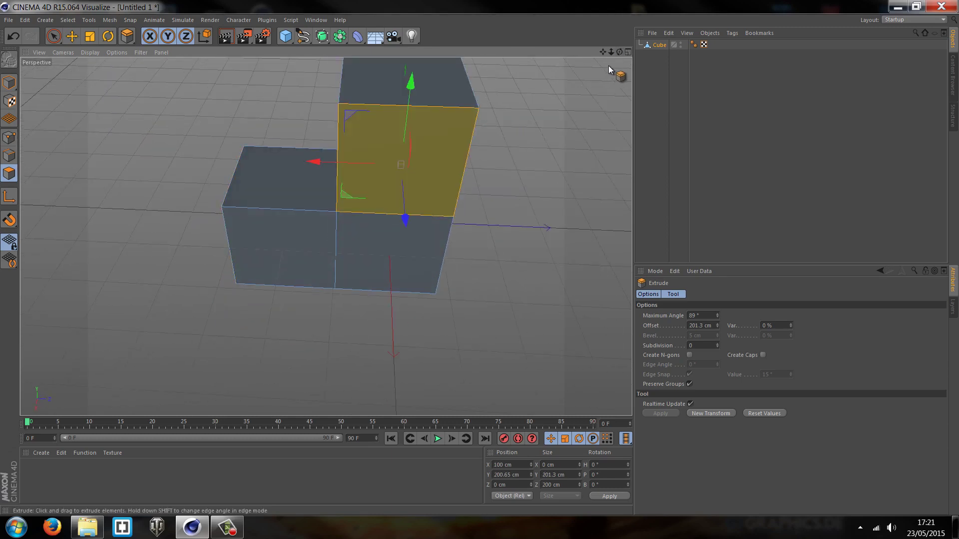
drag(621, 51, 480, 258)
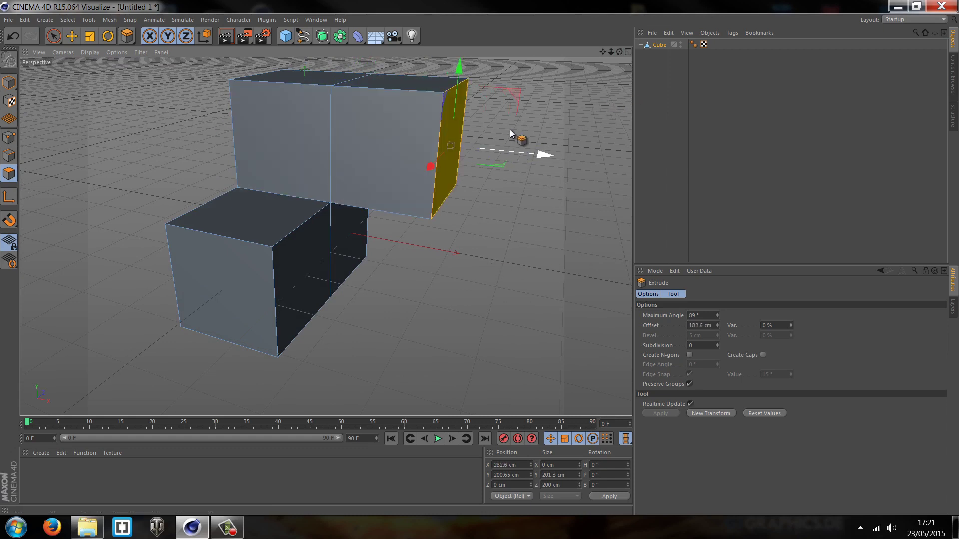
drag(546, 161, 444, 157)
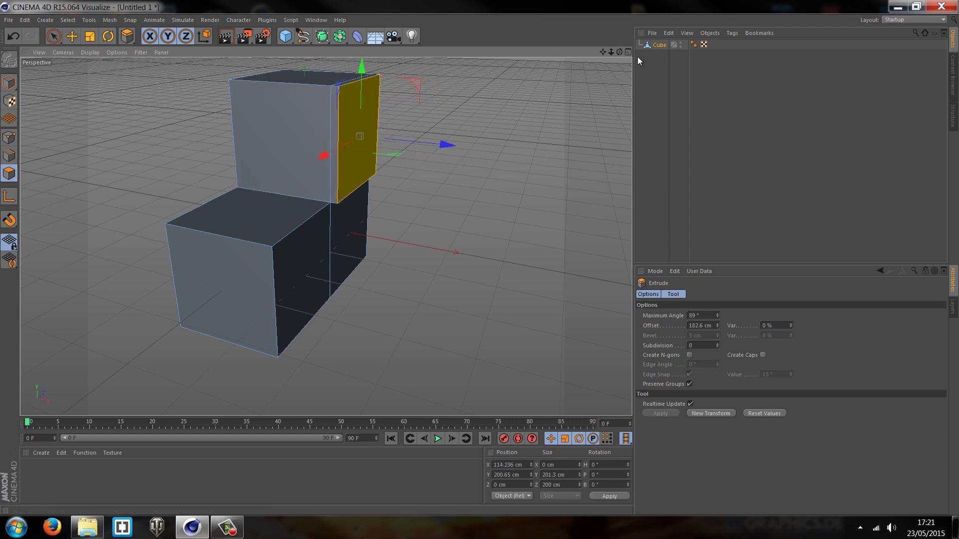
drag(619, 52, 479, 265)
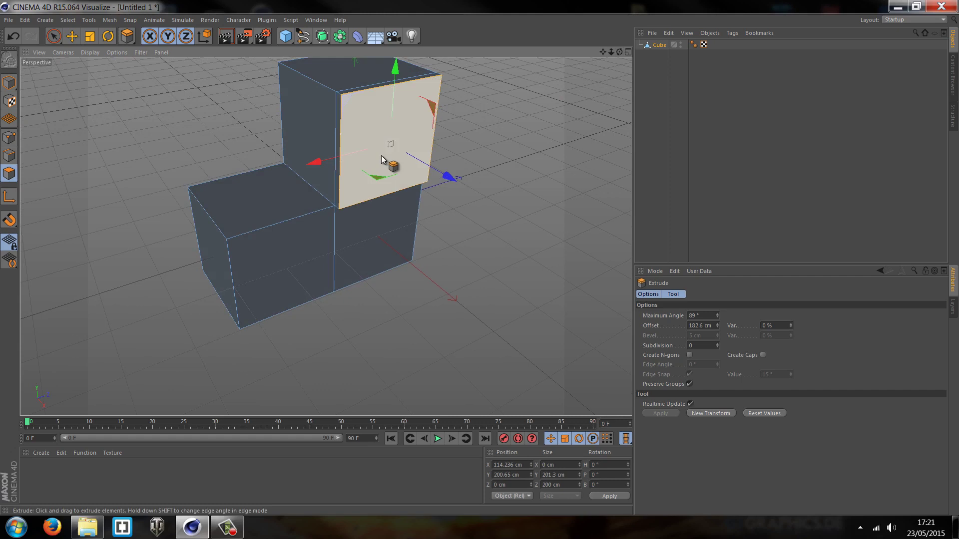
drag(358, 127, 480, 258)
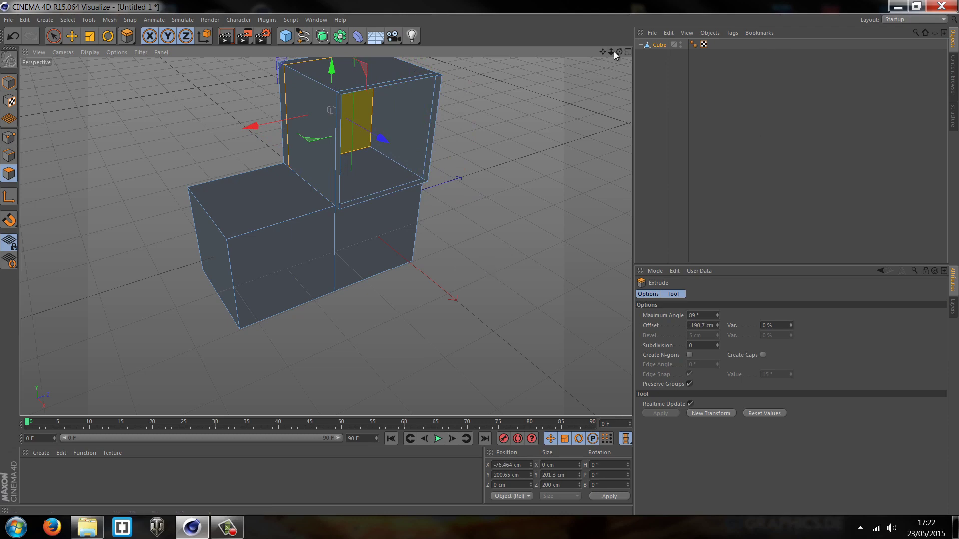
Orbit to a low frontal view and select the lower cube's front polygon.
drag(618, 52, 479, 258)
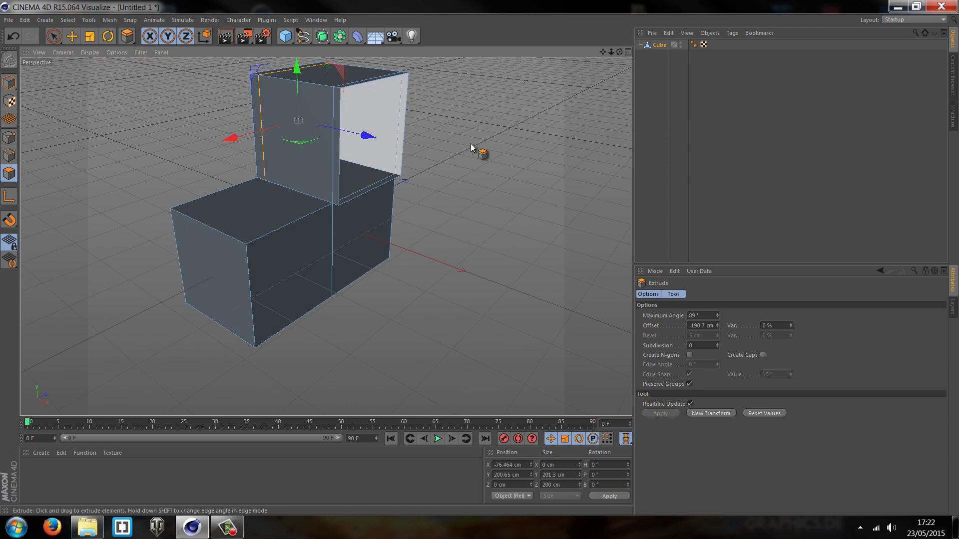
drag(619, 52, 479, 259)
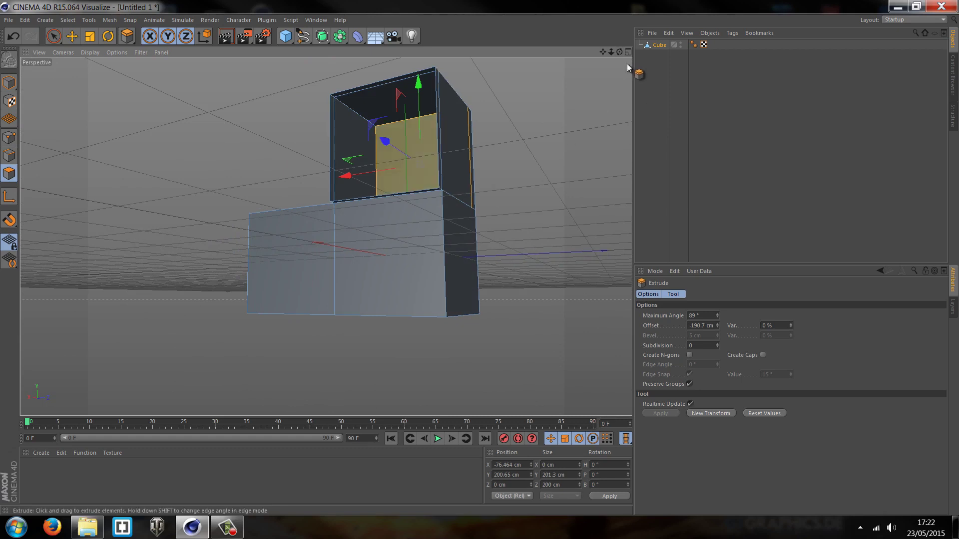
drag(620, 52, 480, 258)
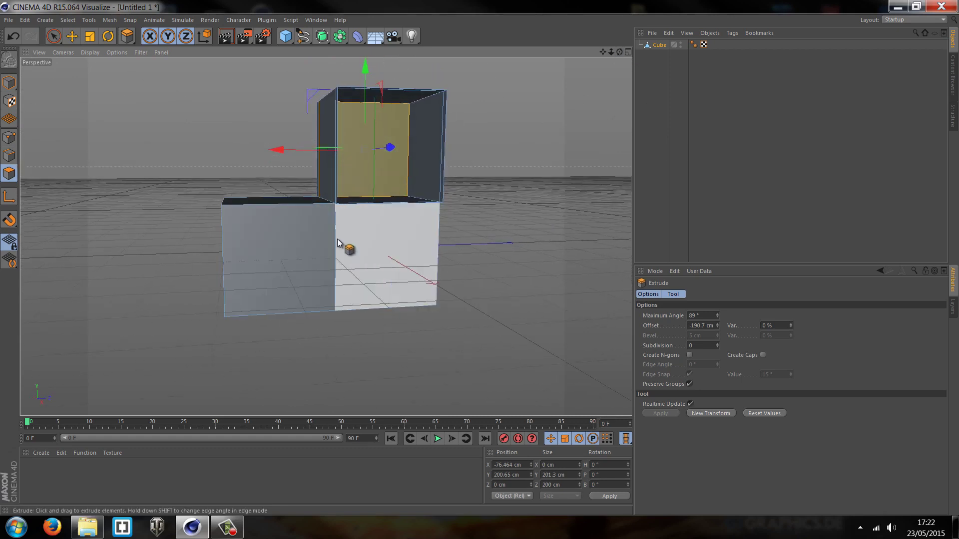
click(317, 242)
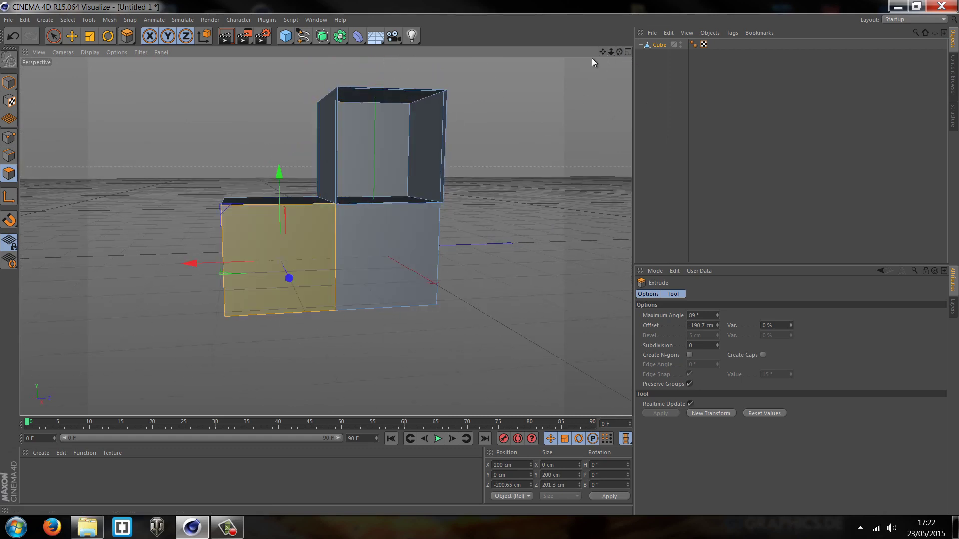
alt+drag(478, 259, 313, 269)
scroll(313, 269, up, 4)
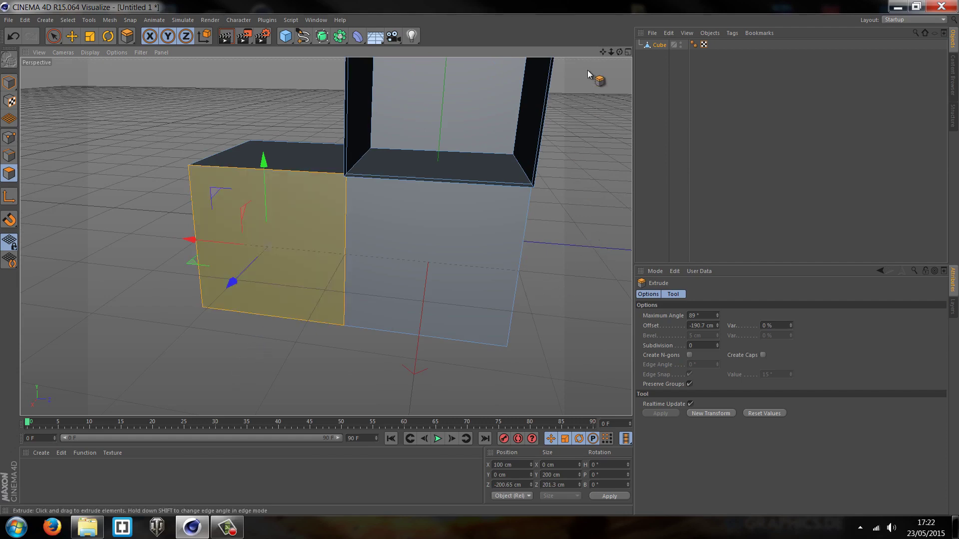
mouse_move(618, 51)
mouse_down()
mouse_move(479, 258)
mouse_move(618, 49)
mouse_up()
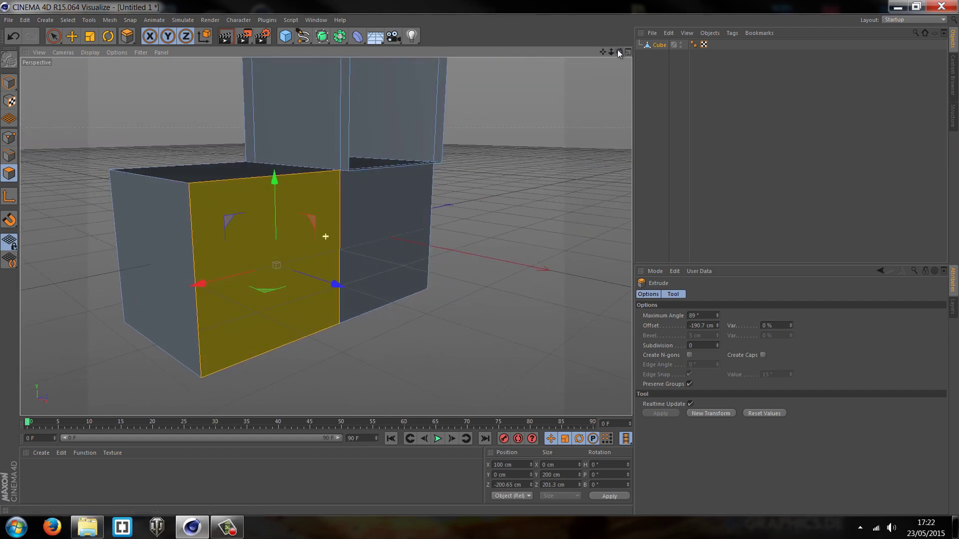
scroll(478, 260, down, 5)
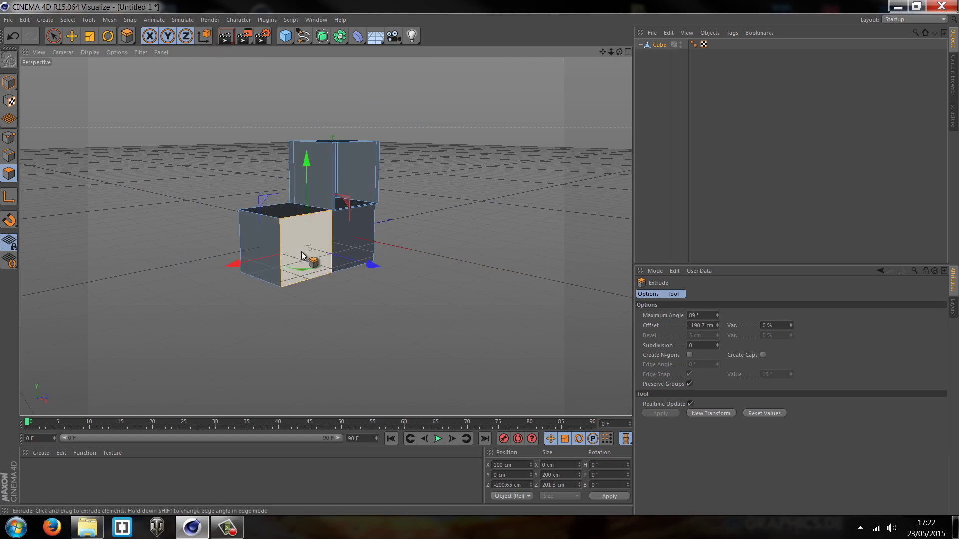
click(305, 228)
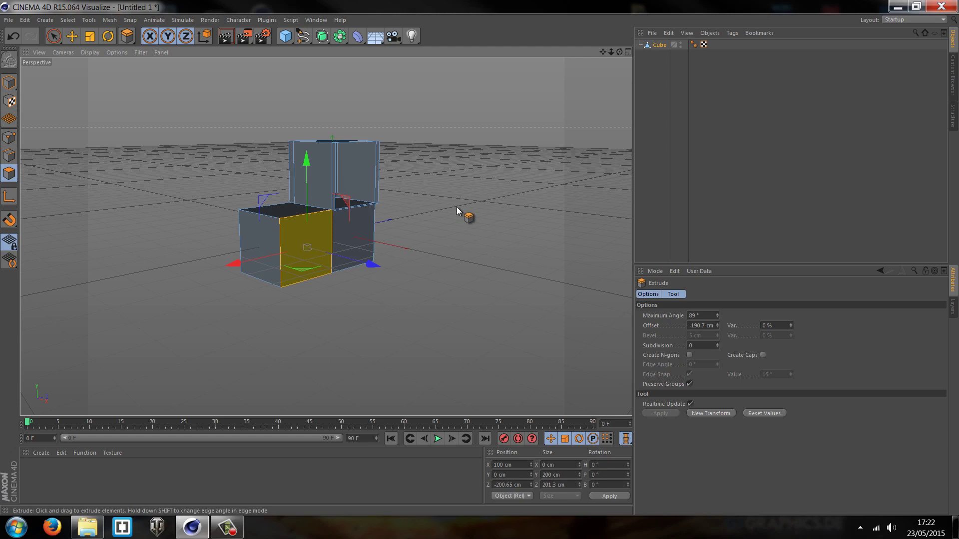
Inset the lower box's front face repeatedly with Extrude Inner, from about 24.5 cm to 22.2 cm.
right_click(457, 207)
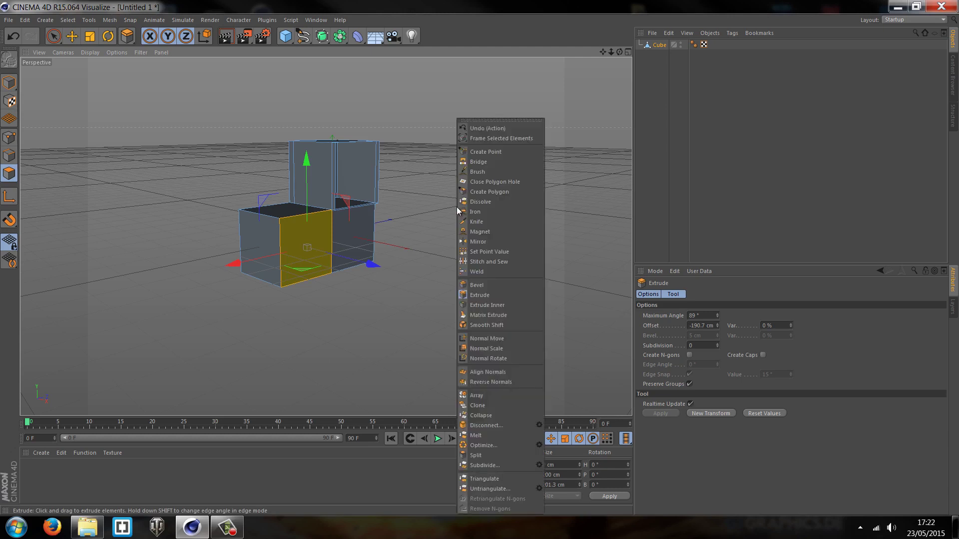
click(507, 306)
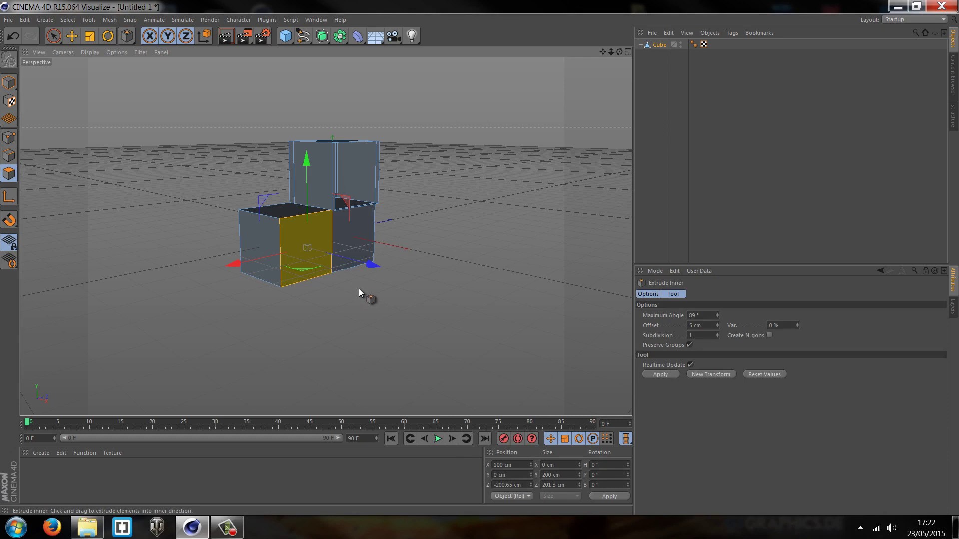
scroll(326, 244, up, 5)
drag(326, 244, 324, 205)
drag(479, 257, 472, 281)
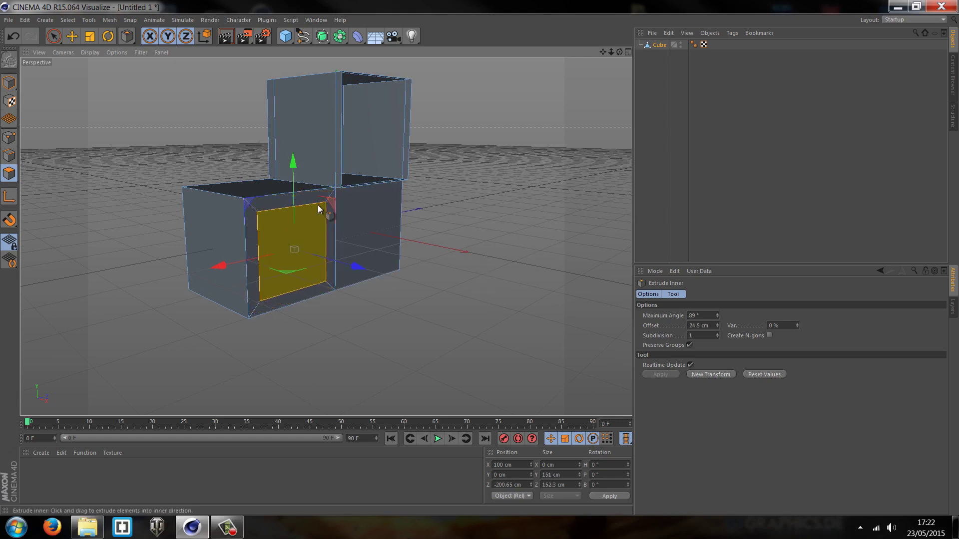
scroll(310, 212, up, 3)
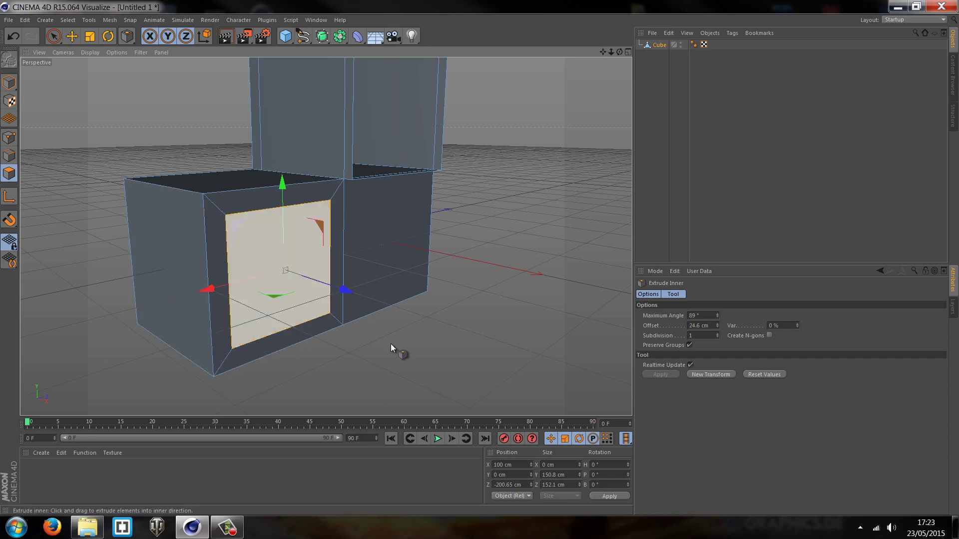
drag(308, 245, 480, 258)
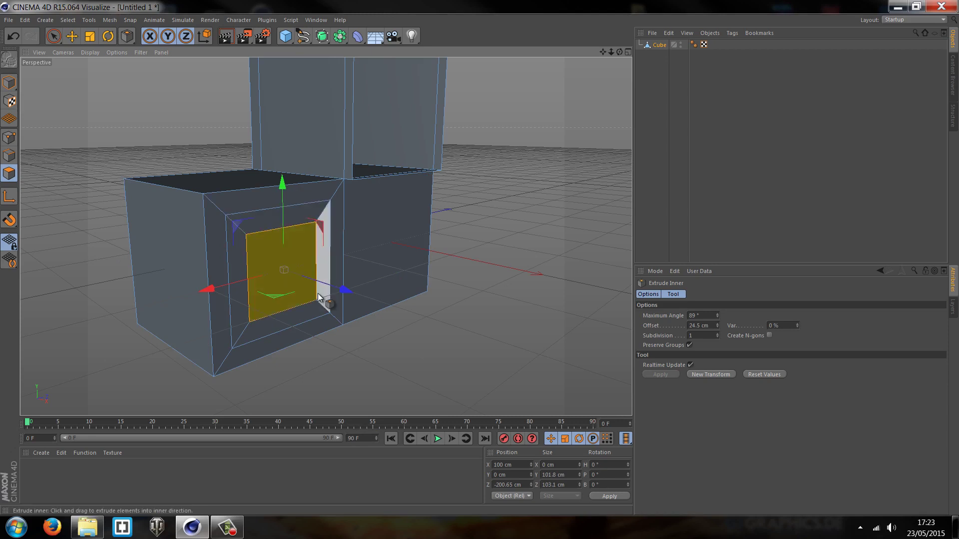
drag(318, 297, 478, 259)
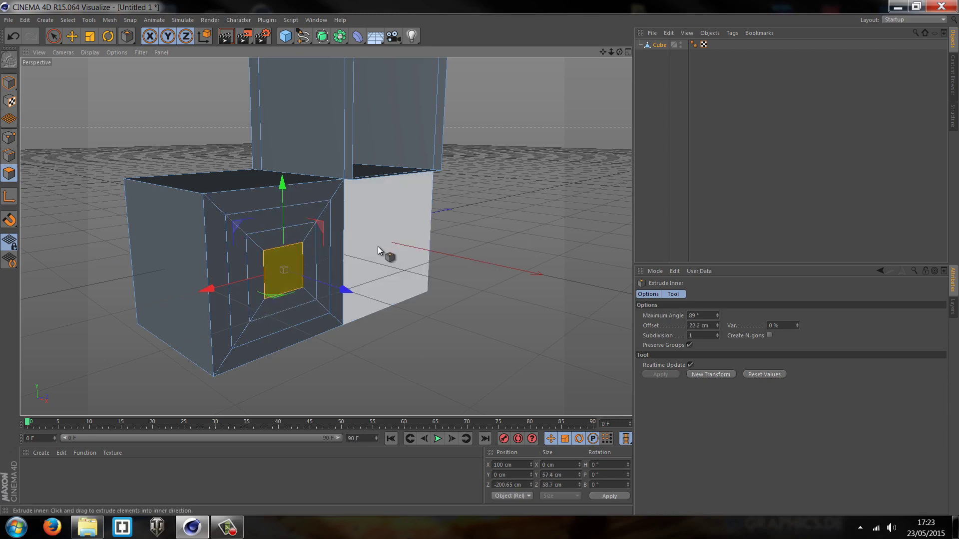
Extrude the small central front face outward into a bar.
right_click(448, 227)
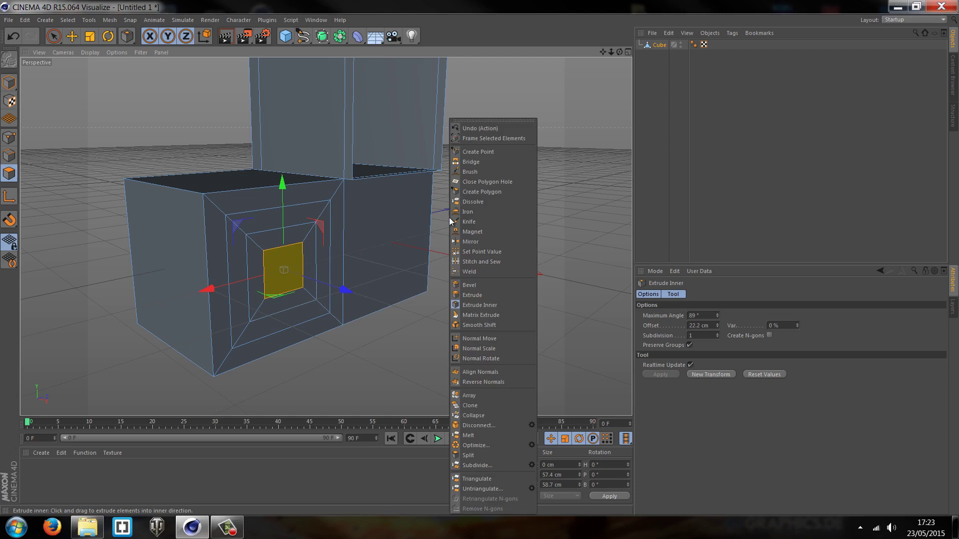
click(501, 295)
drag(428, 325, 480, 258)
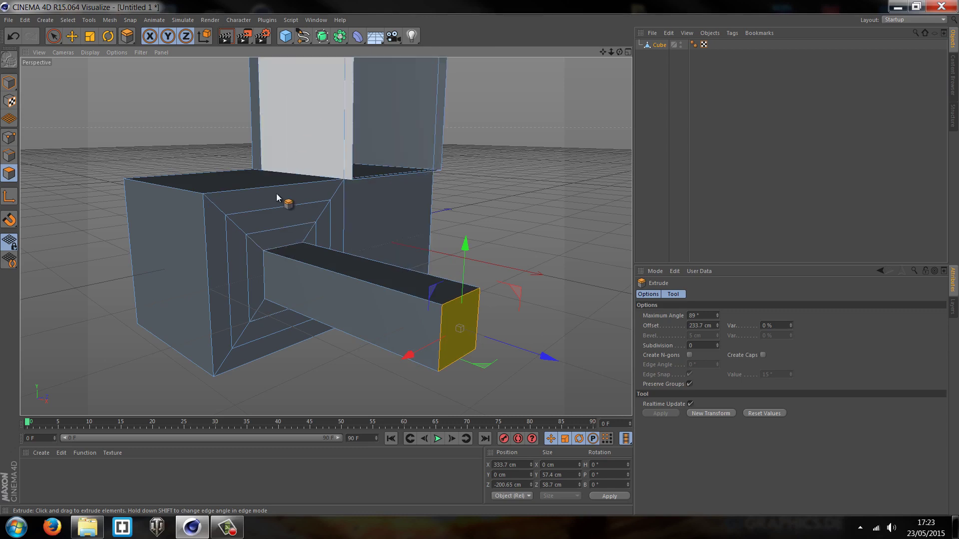
Extrude the left and right inner strips, undo back to a plain front face, and select the Cube.
click(218, 217)
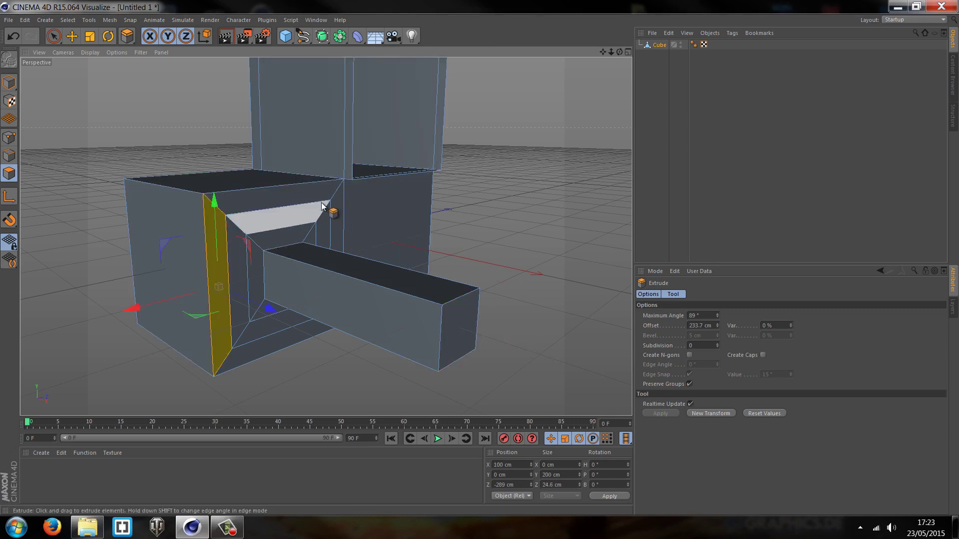
shift+click(337, 210)
drag(483, 258, 473, 257)
key(ctrl+z)
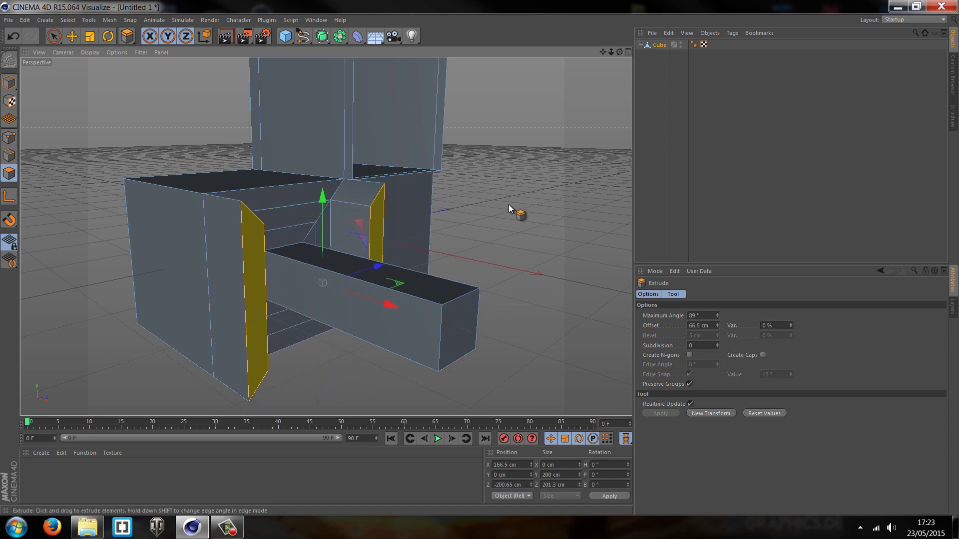
key(ctrl+z)
key(ctrl+z)
key(ctrl+z)
key(ctrl+z)
key(ctrl+z)
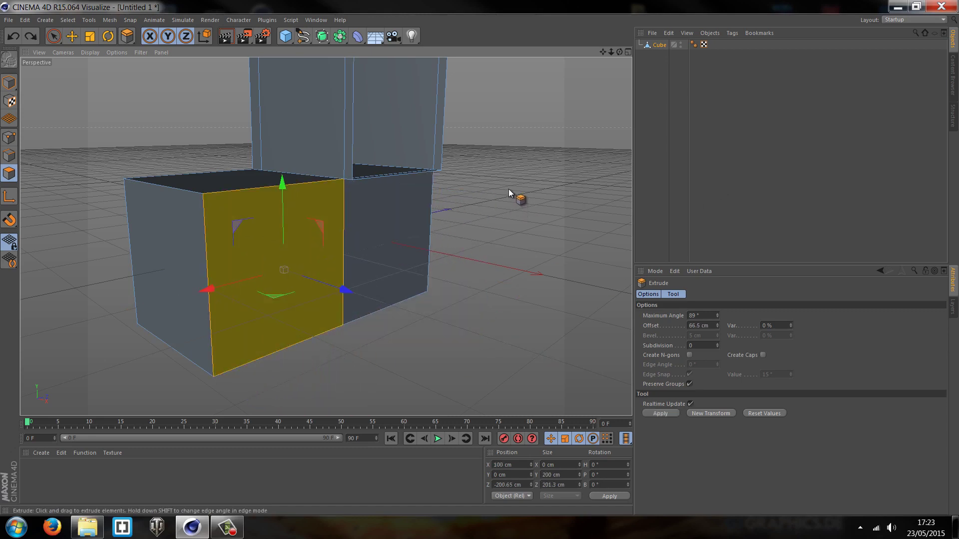
click(652, 48)
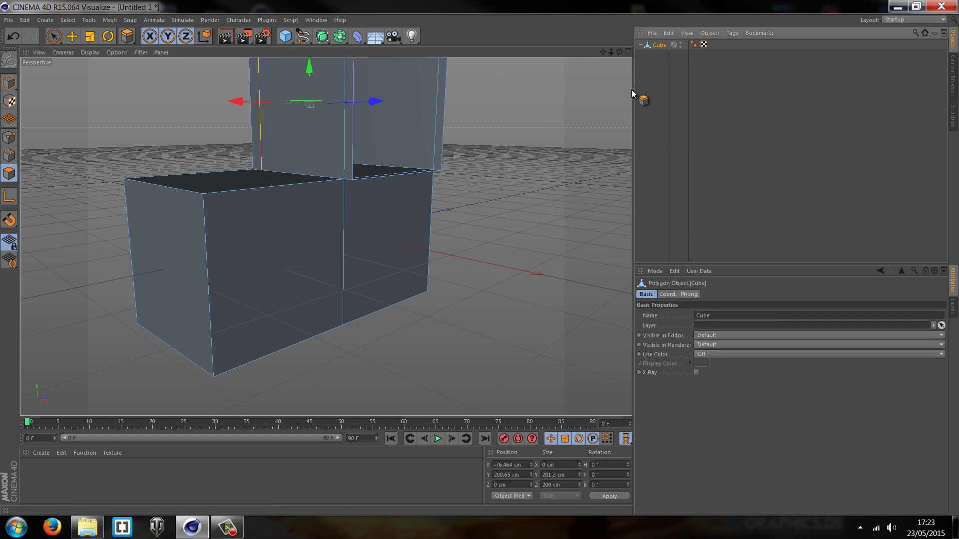
Replace the cube with a Sphere and make it an editable polygon mesh.
key(Delete)
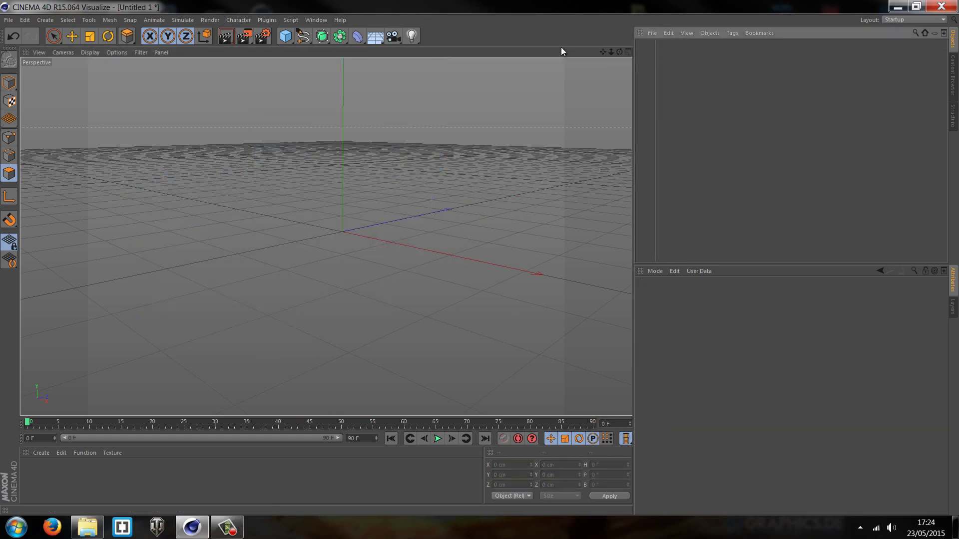
drag(287, 39, 477, 68)
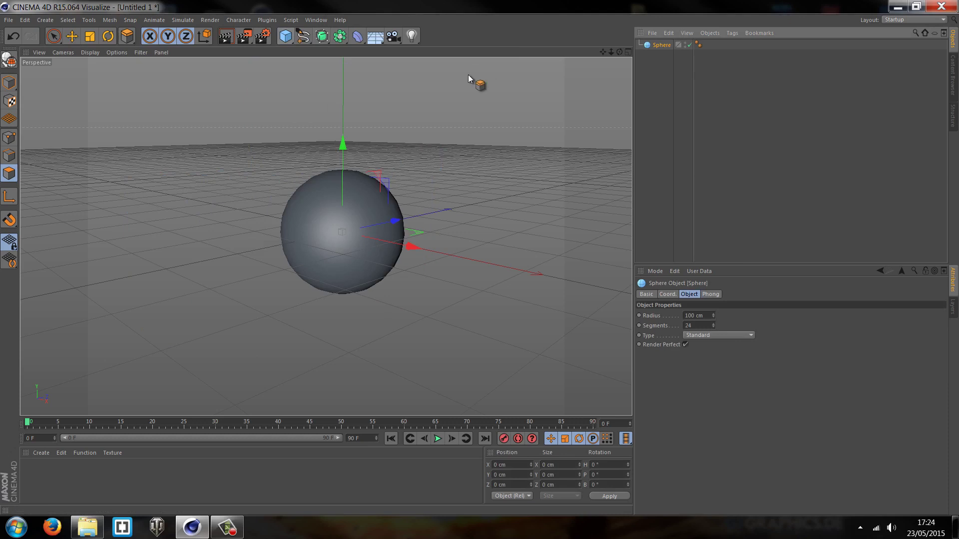
click(9, 59)
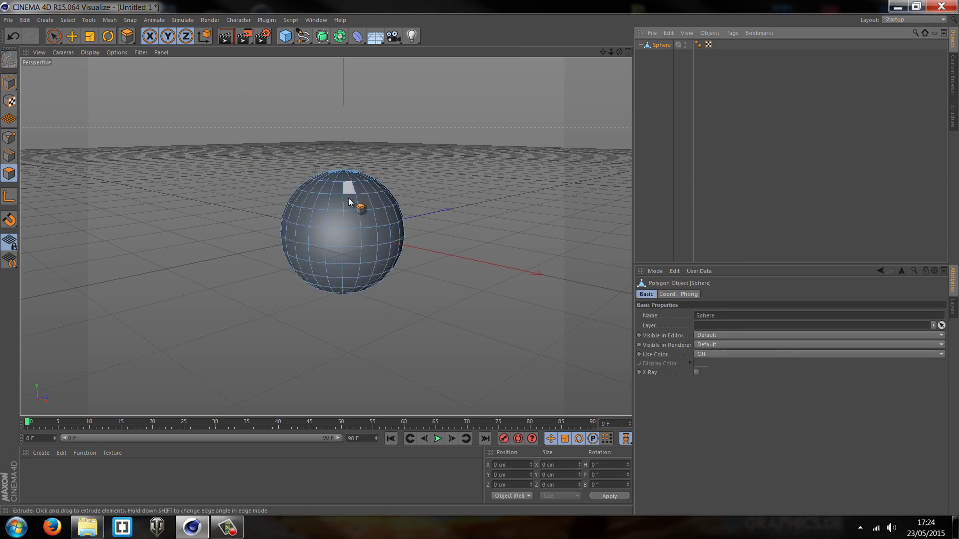
Select two neighbouring polygons on the sphere's front.
click(321, 219)
shift+click(365, 222)
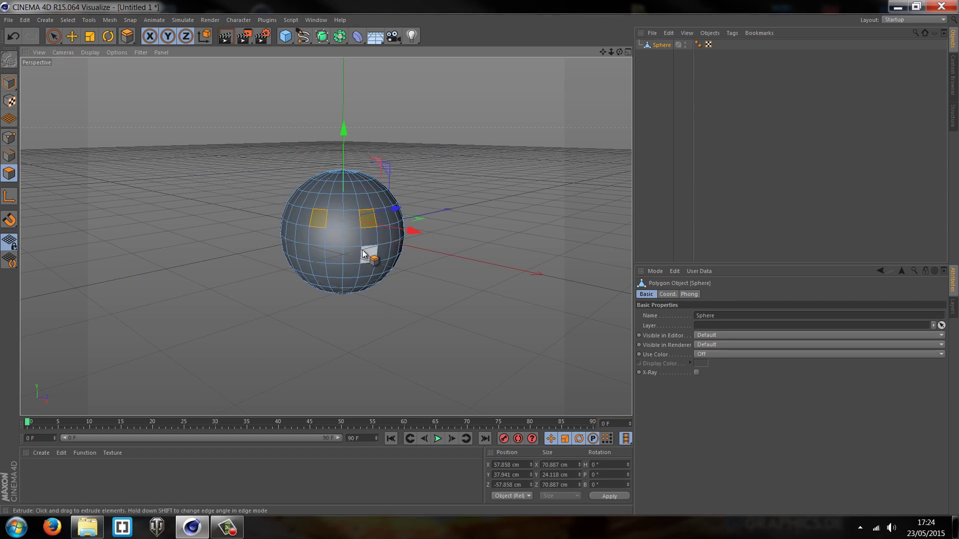
key(ctrl+z)
Add two lower polygons and extrude all four into square arms.
shift+click(322, 259)
shift+click(370, 255)
drag(370, 255, 480, 258)
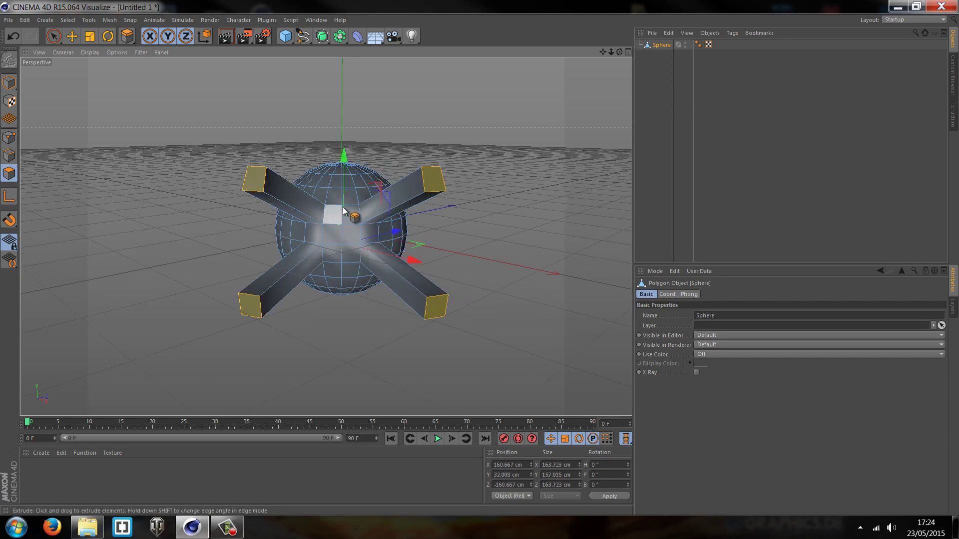
Deselect the sphere, render a viewport preview, and orbit to inspect the four arms.
scroll(394, 282, up, 3)
click(691, 174)
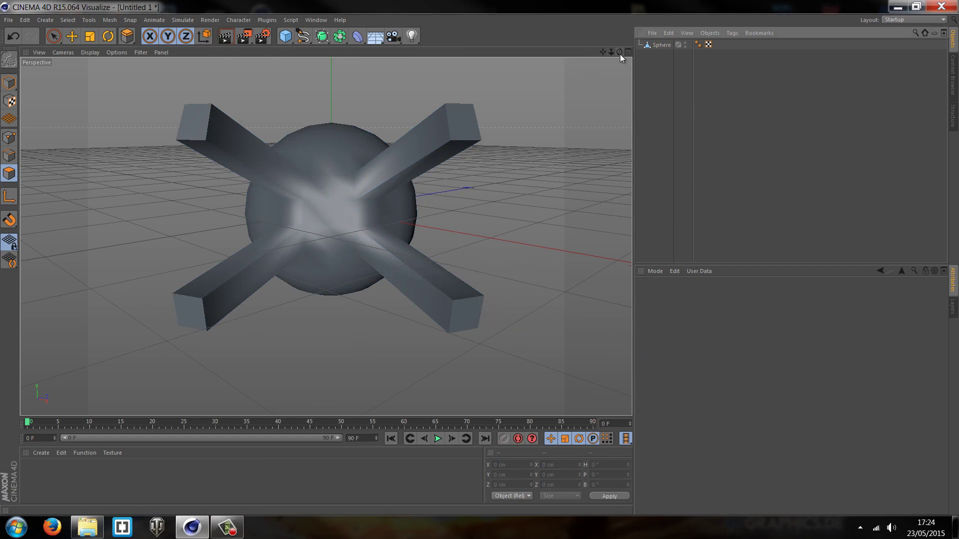
drag(619, 52, 480, 257)
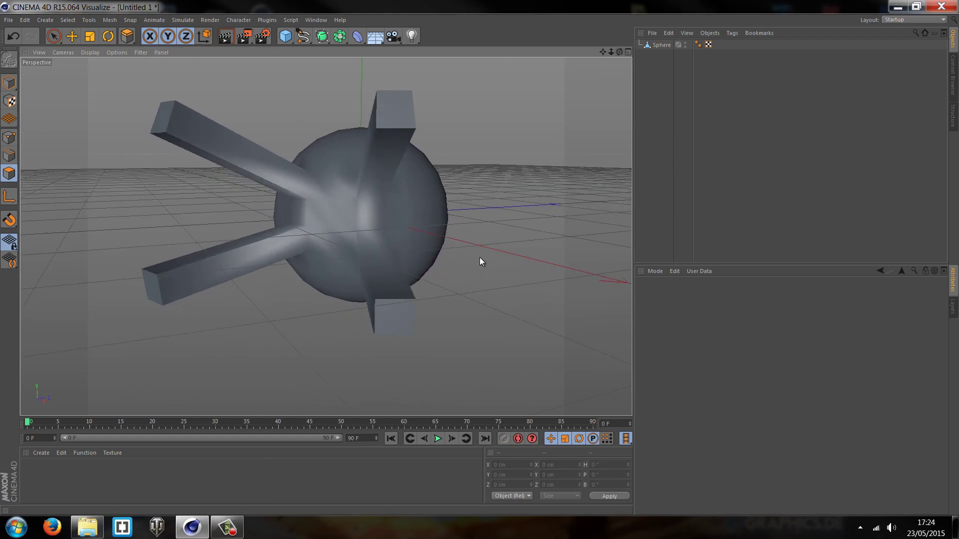
key(ctrl+r)
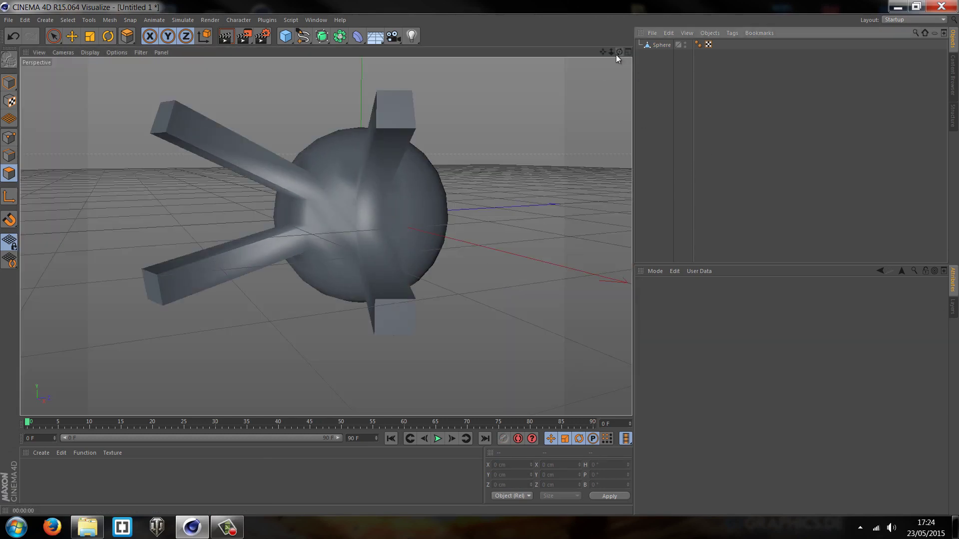
mouse_move(618, 53)
mouse_down()
mouse_move(478, 259)
mouse_move(622, 64)
mouse_up()
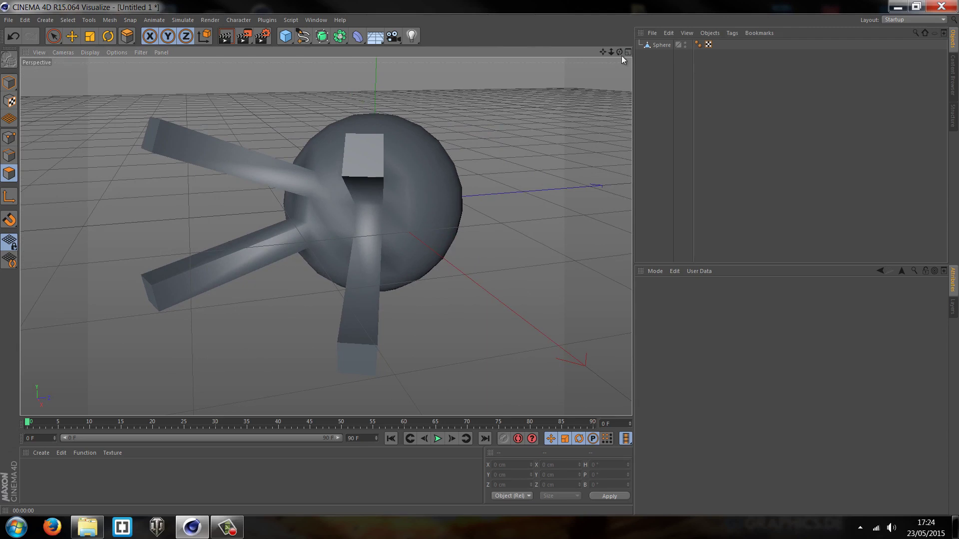
mouse_move(621, 55)
mouse_down()
mouse_move(480, 259)
mouse_move(616, 53)
mouse_up()
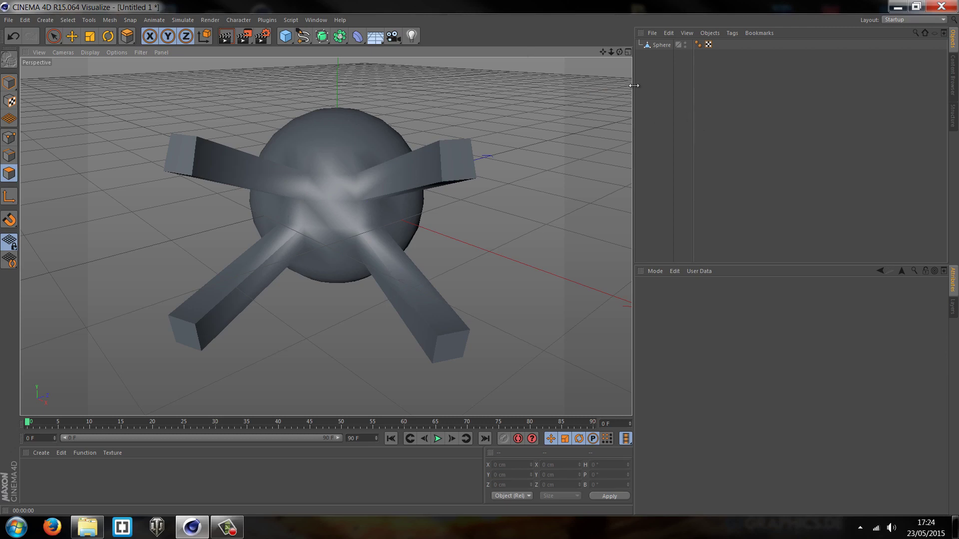
drag(622, 52, 627, 79)
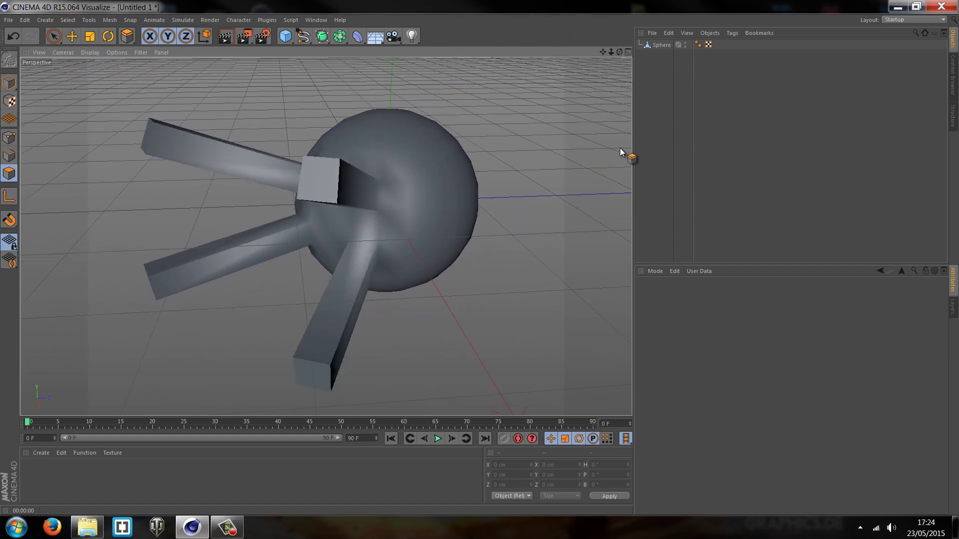
Undo the four-arm extrusion and switch to Extrude Inner, zooming in on the sphere.
key(ctrl+z)
key(ctrl+z)
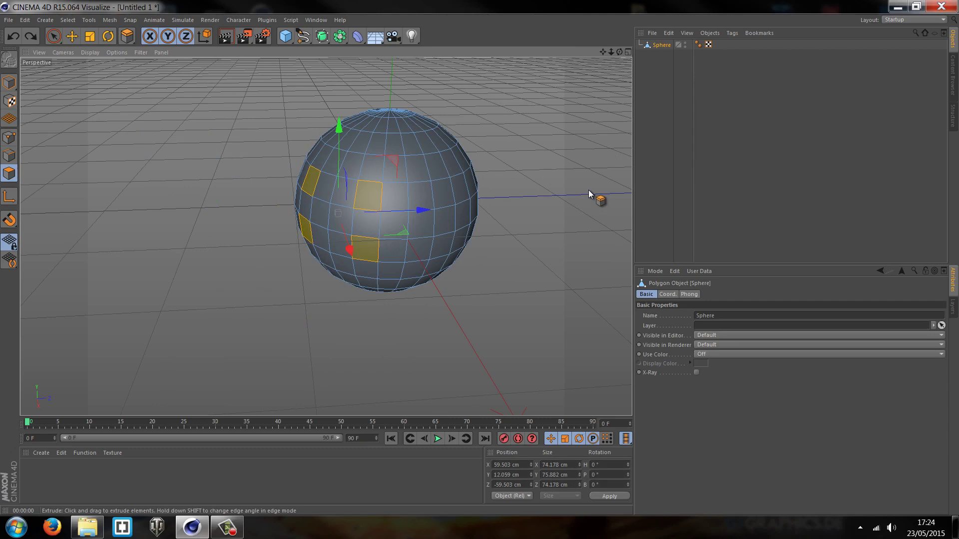
right_click(531, 152)
click(561, 305)
scroll(297, 243, up, 1)
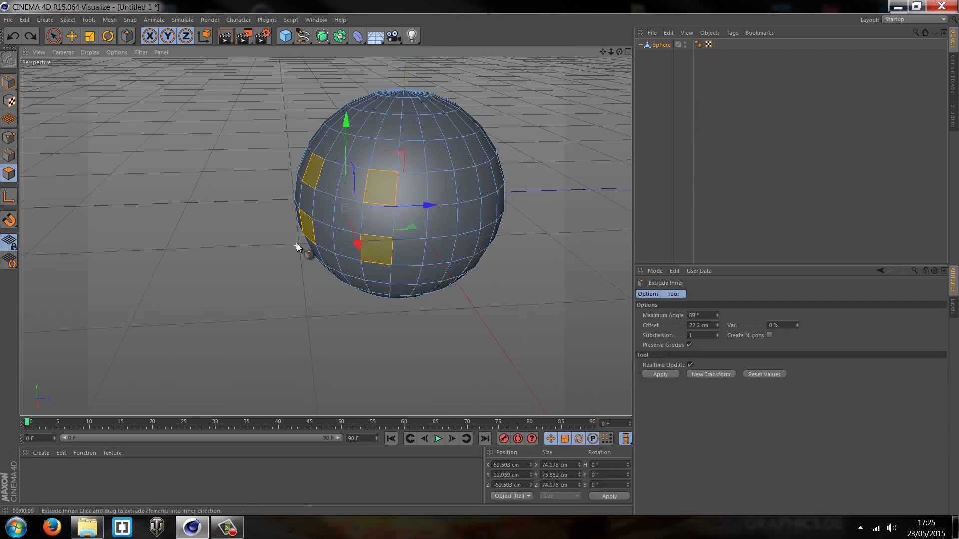
scroll(296, 243, up, 3)
scroll(397, 155, up, 3)
scroll(472, 149, up, 3)
scroll(448, 76, up, 2)
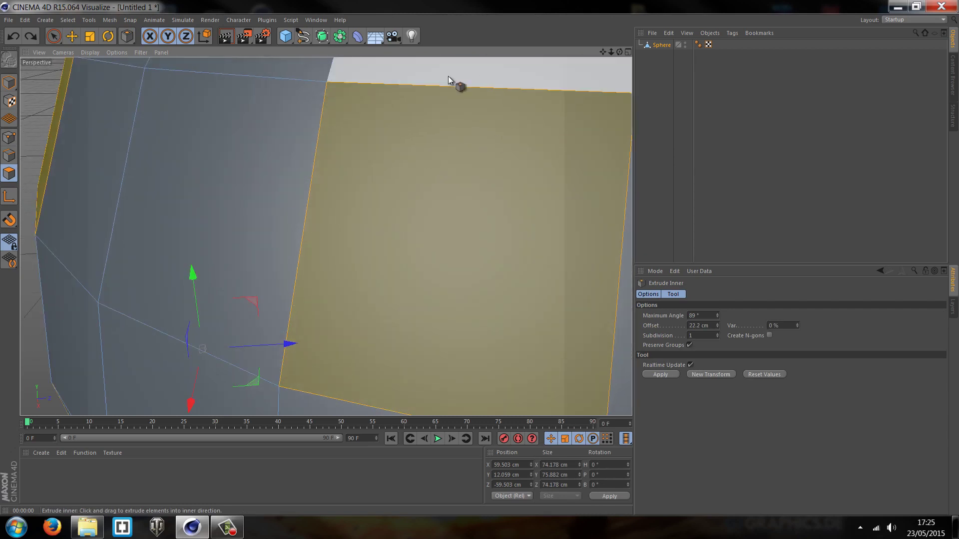
scroll(448, 76, up, 2)
Inset the four selected sphere faces by a tiny 0.03 cm.
drag(601, 53, 540, 90)
scroll(494, 164, up, 2)
scroll(381, 141, up, 2)
scroll(382, 89, up, 3)
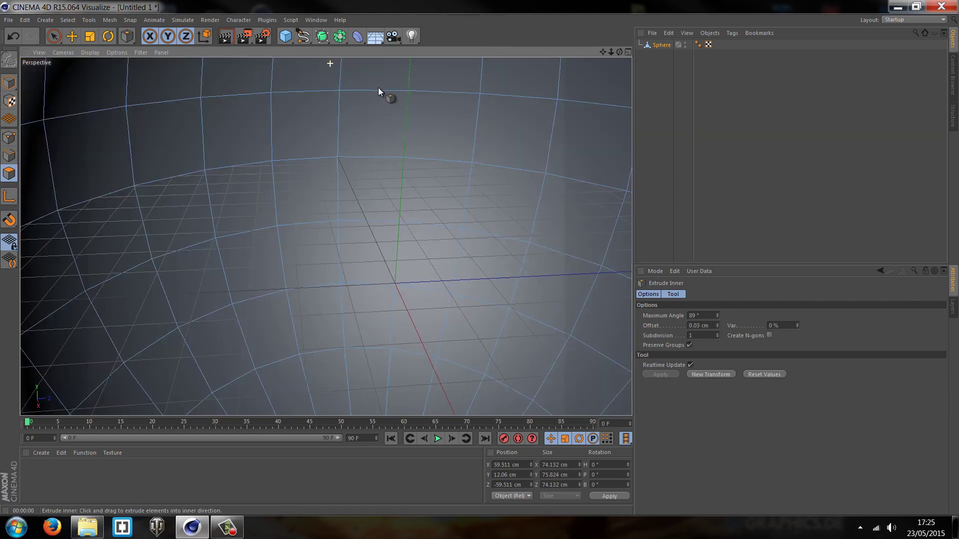
scroll(381, 94, down, 3)
scroll(387, 116, up, 5)
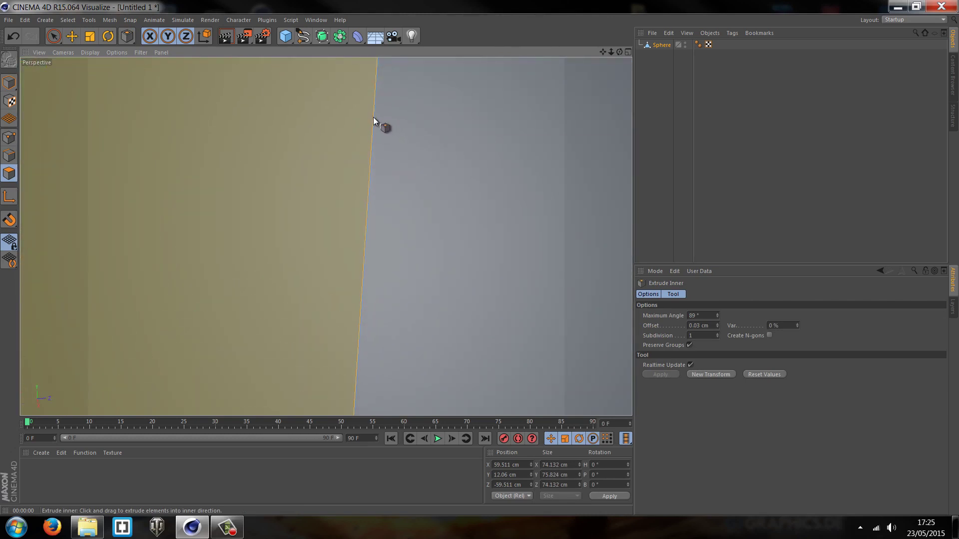
mouse_move(373, 117)
mouse_down()
mouse_move(380, 130)
mouse_move(348, 148)
mouse_move(369, 123)
mouse_up()
scroll(409, 109, down, 5)
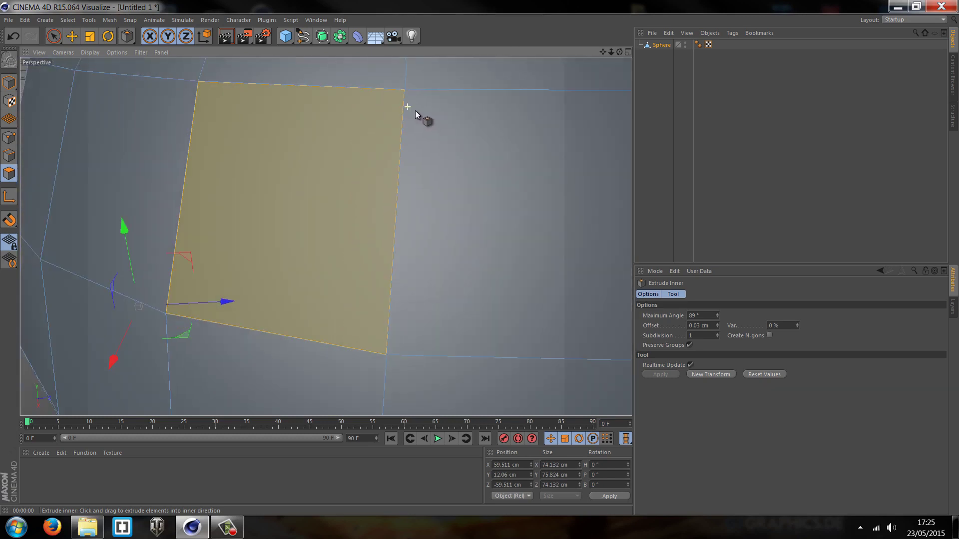
scroll(415, 110, down, 6)
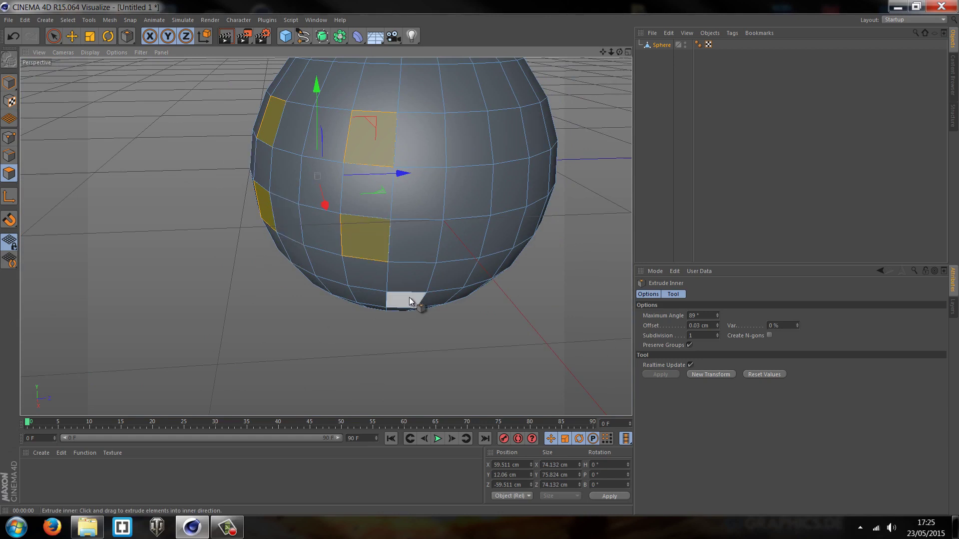
scroll(396, 205, down, 6)
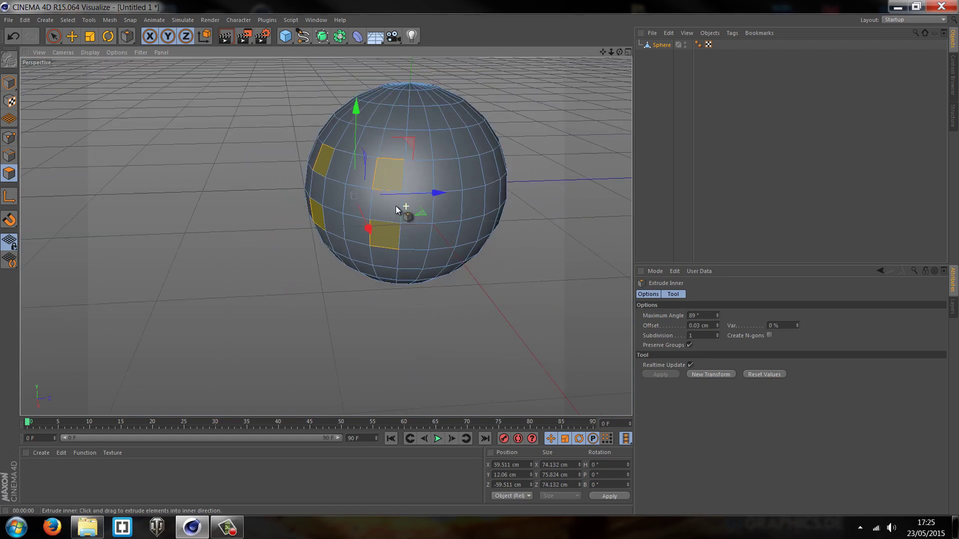
Extrude the four inset faces outward into long rectangular prisms.
right_click(524, 202)
click(549, 295)
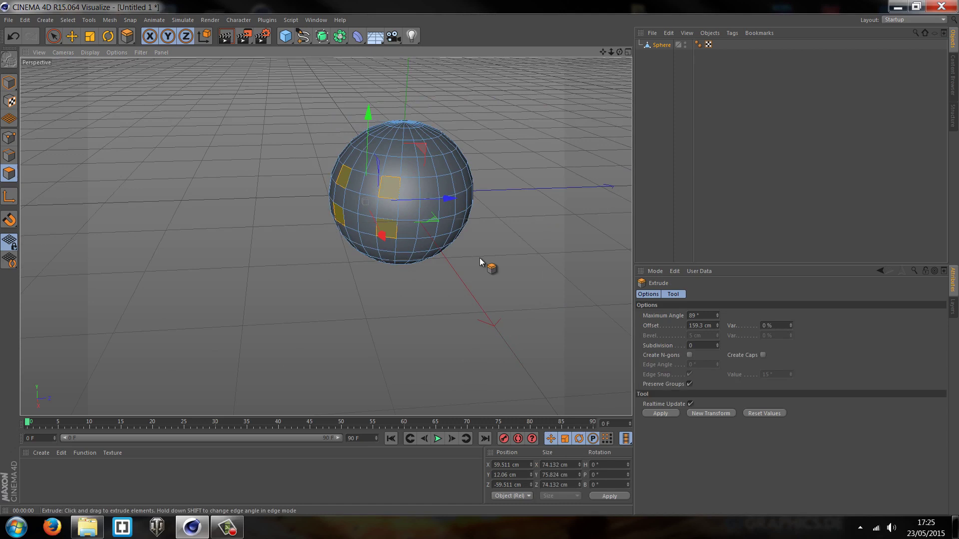
mouse_move(480, 258)
mouse_down()
mouse_move(495, 259)
mouse_move(463, 268)
mouse_move(480, 258)
mouse_up()
Orbit around the sphere from above and the side to inspect the prisms.
click(760, 90)
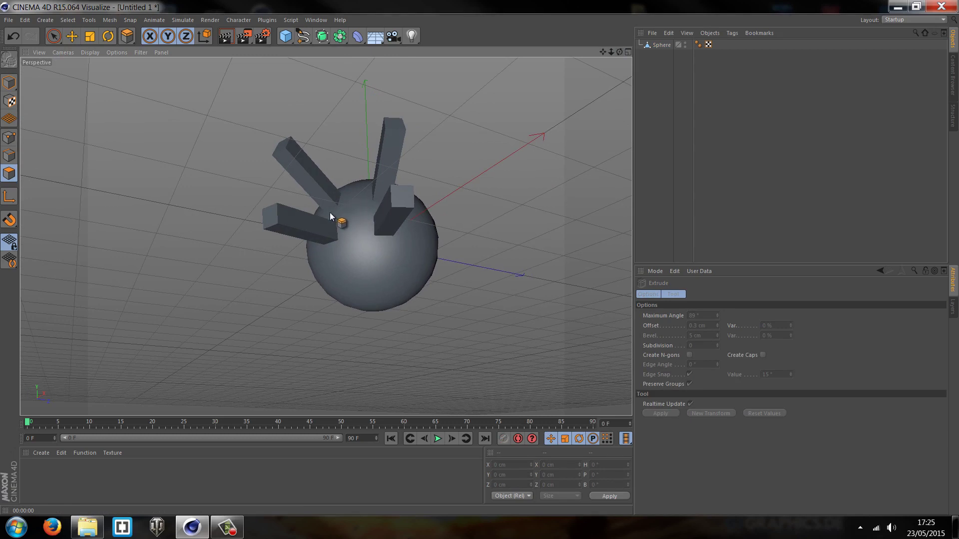
scroll(357, 212, up, 5)
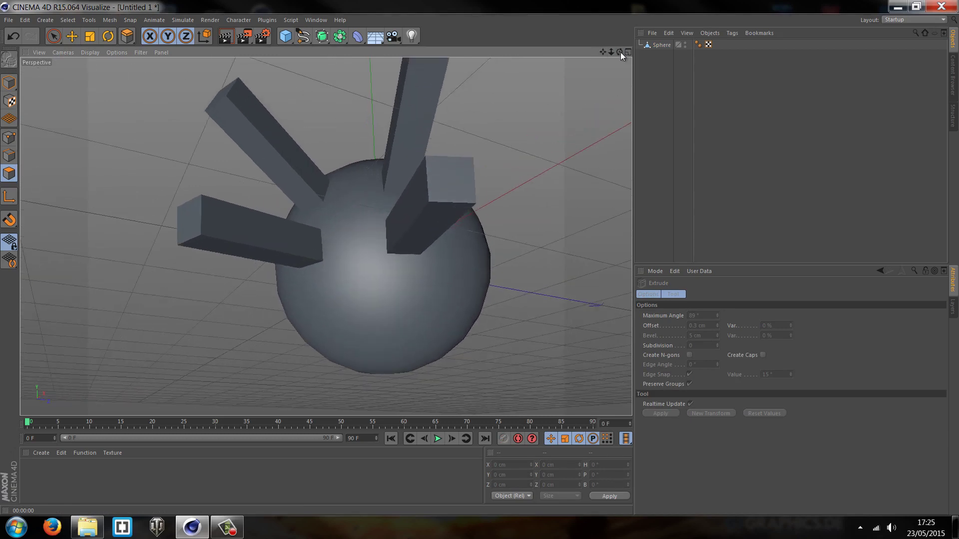
drag(621, 52, 434, 163)
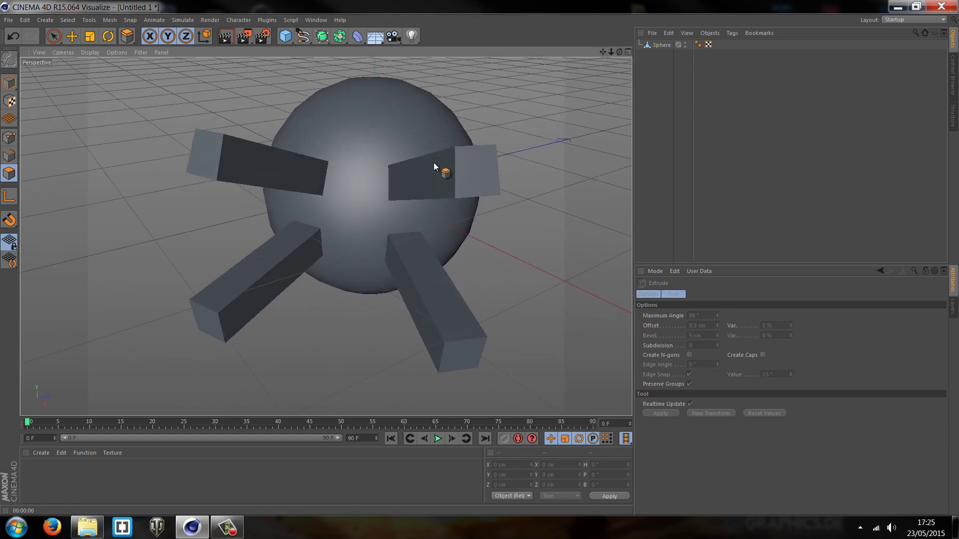
click(662, 47)
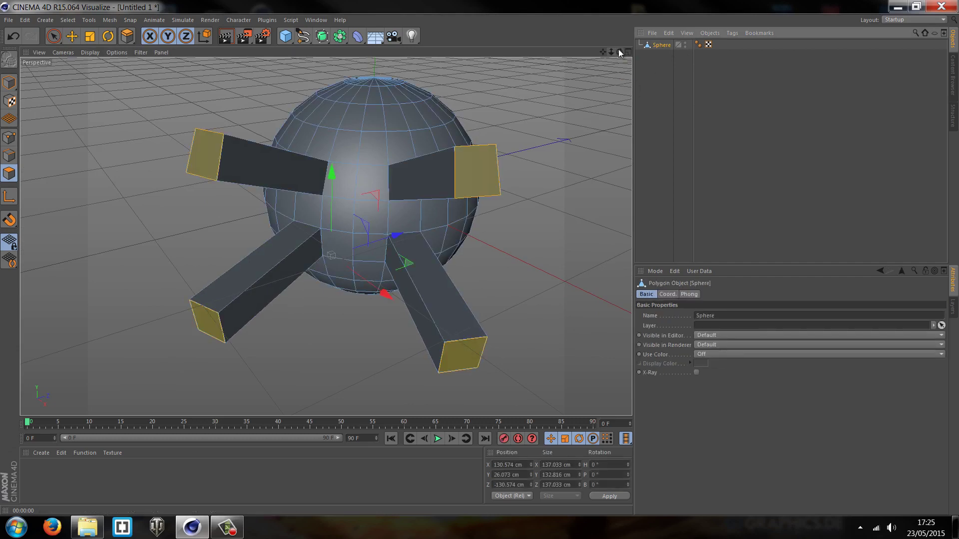
drag(618, 49, 479, 257)
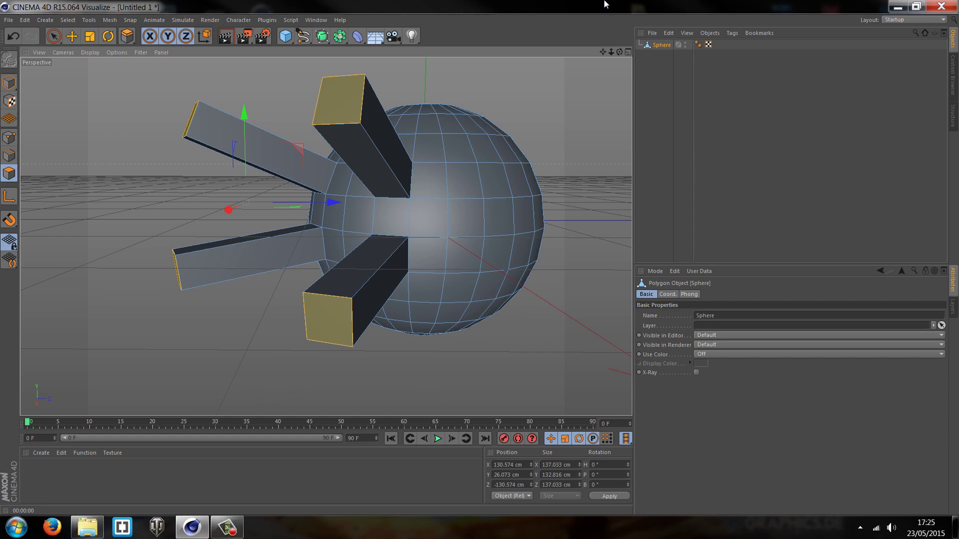
Undo the extrusion so the prisms disappear, then reselect the sphere object.
key(ctrl+z)
key(ctrl+z)
key(ctrl+z)
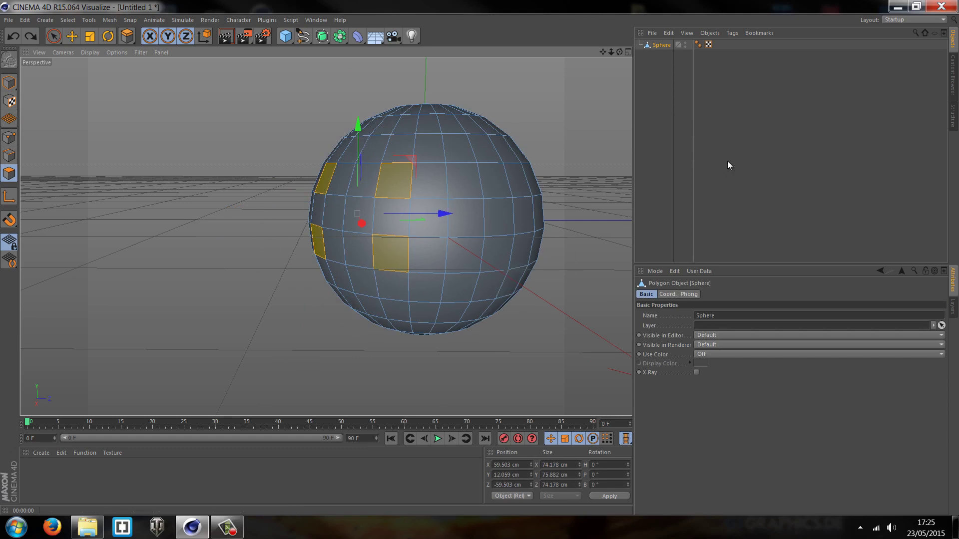
drag(777, 141, 508, 60)
drag(535, 133, 498, 139)
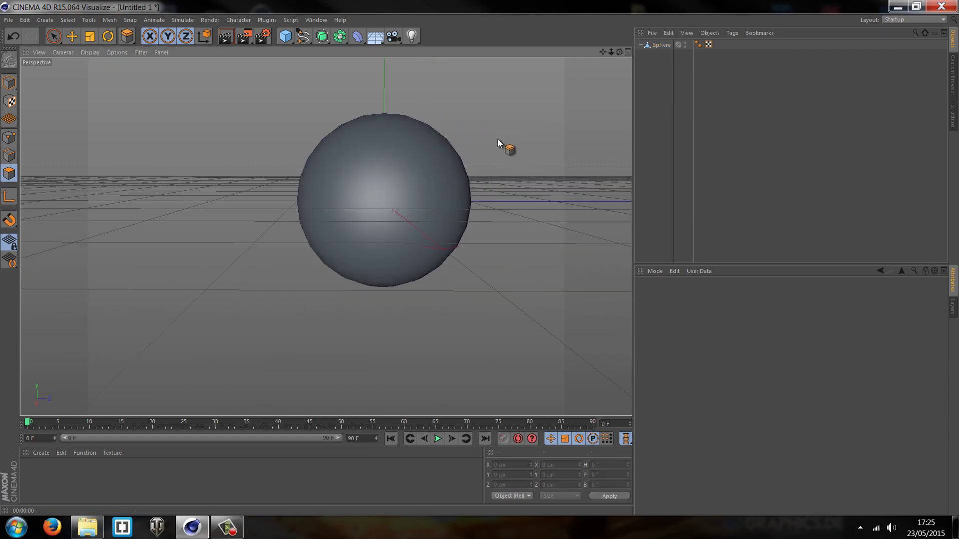
click(653, 46)
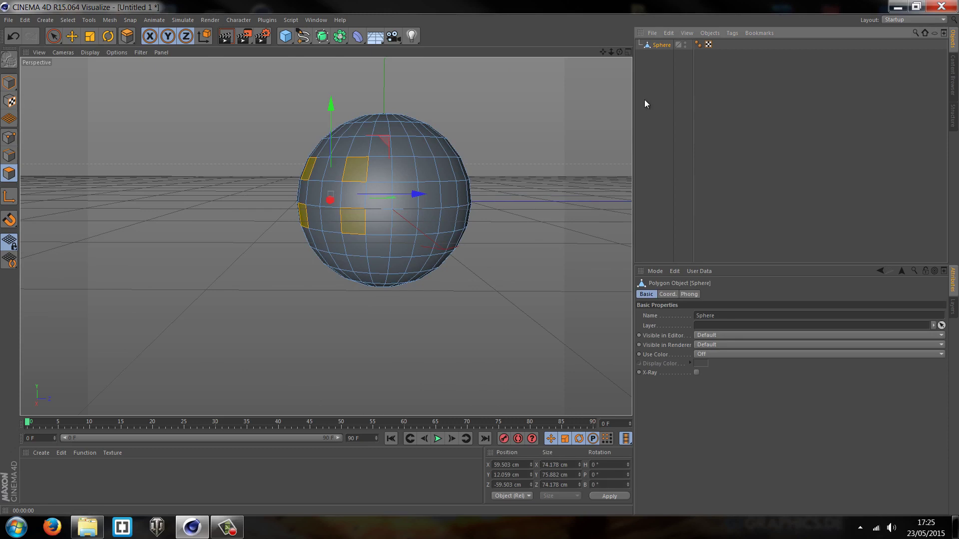
Bevel the four selected faces to 4.3 cm offset and 4.3 cm extrusion, then inspect them.
key(d)
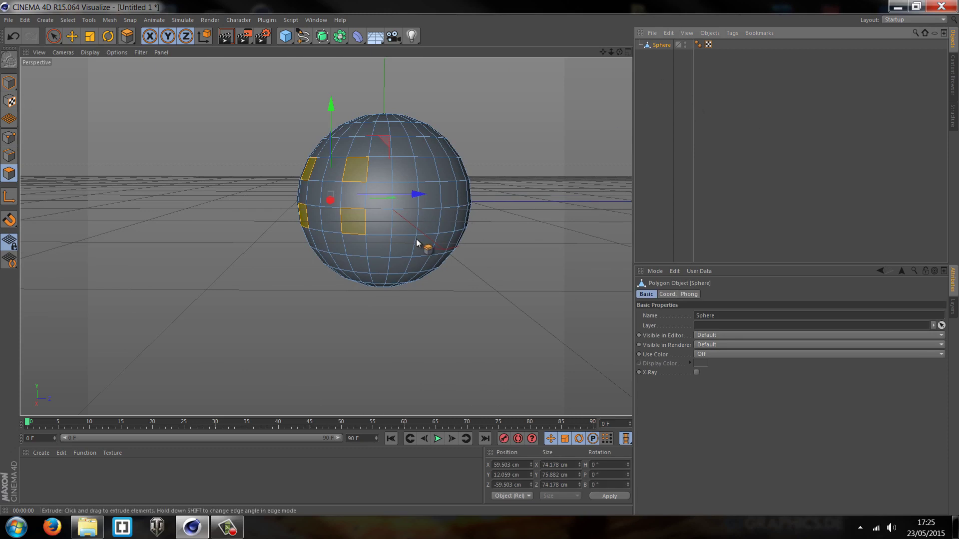
scroll(365, 215, up, 2)
right_click(524, 149)
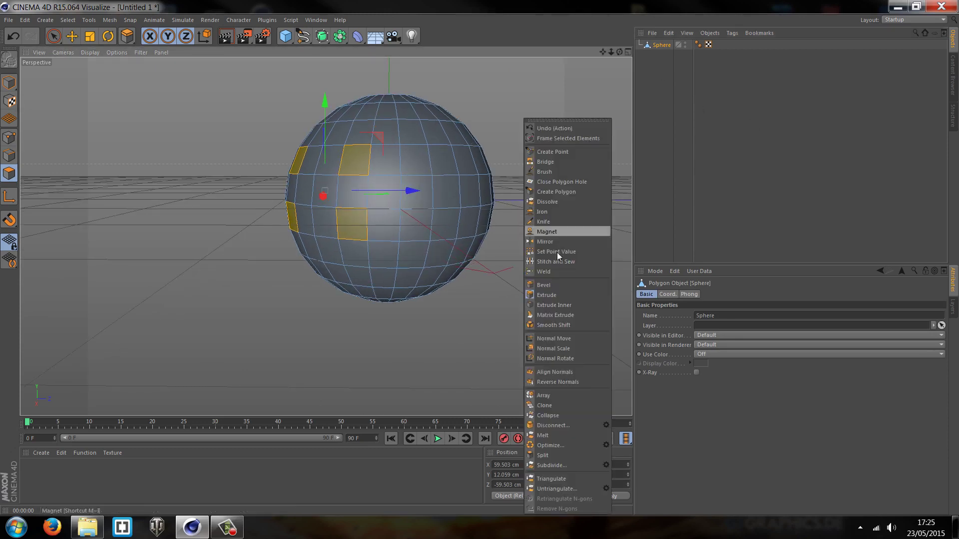
click(555, 288)
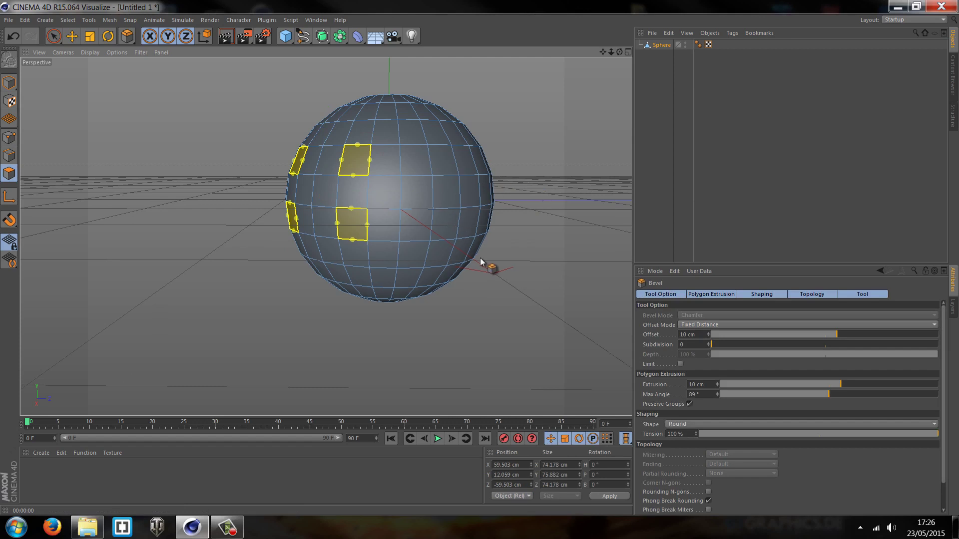
drag(480, 258, 467, 252)
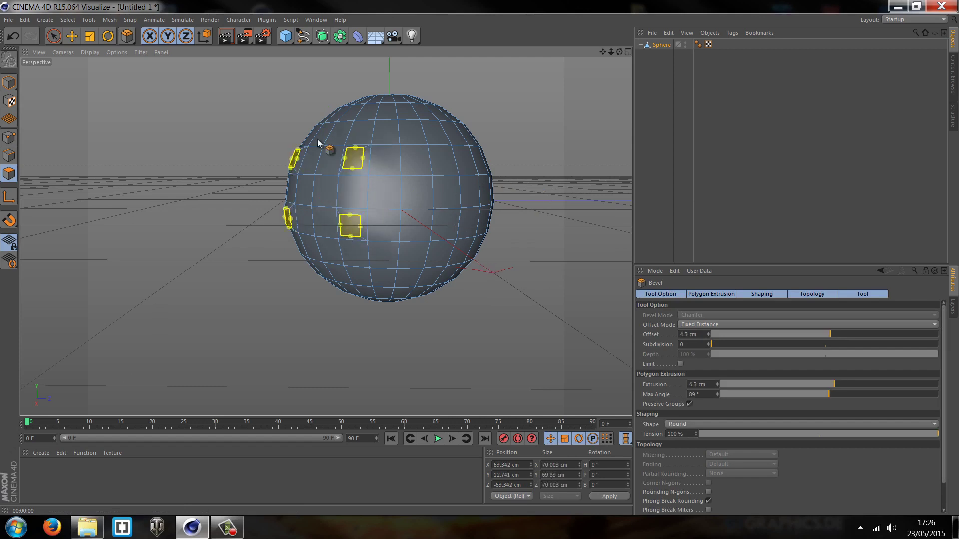
scroll(345, 151, up, 6)
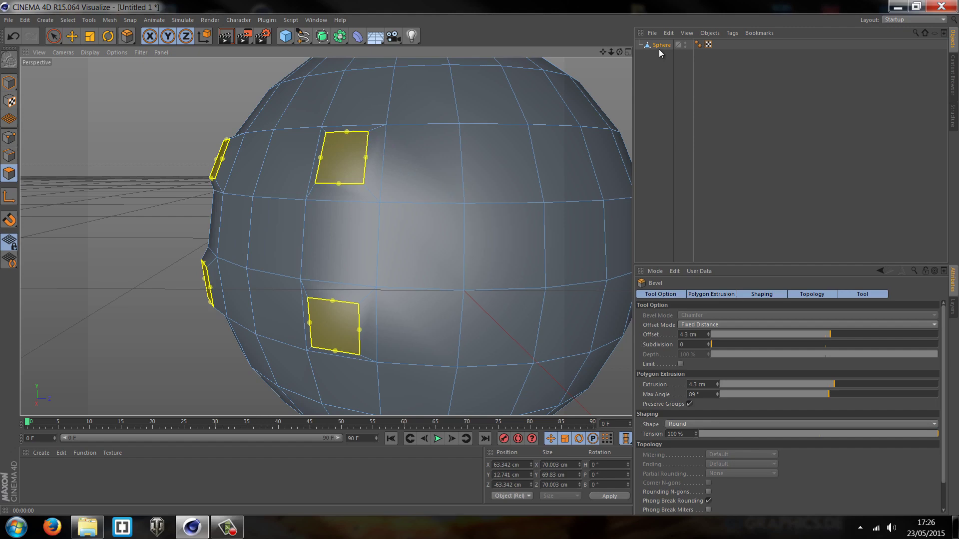
drag(619, 52, 481, 259)
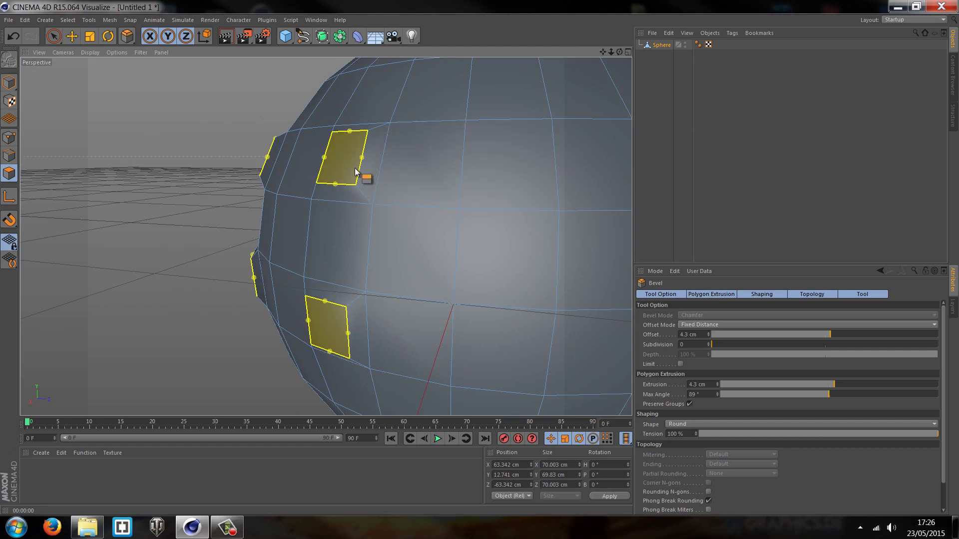
alt+drag(372, 150, 275, 89)
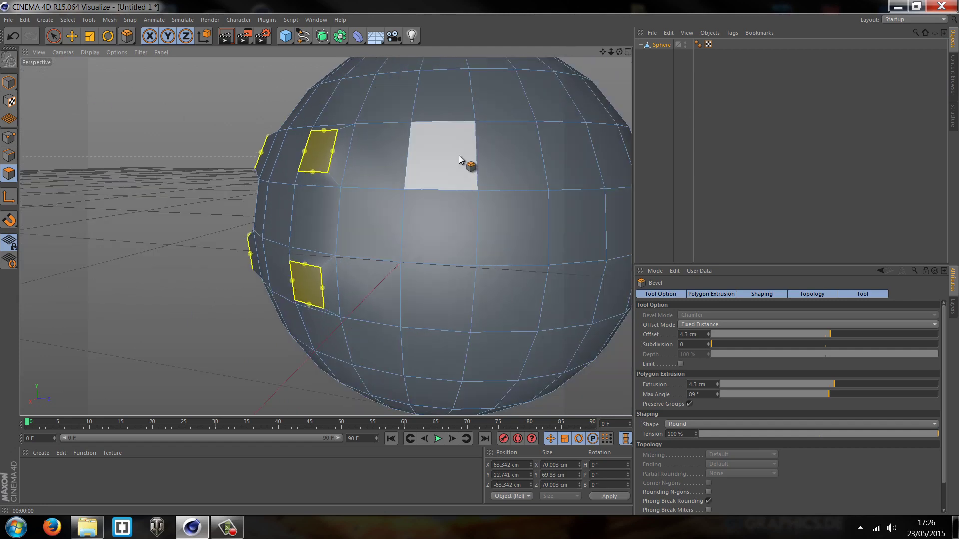
alt+drag(459, 154, 414, 148)
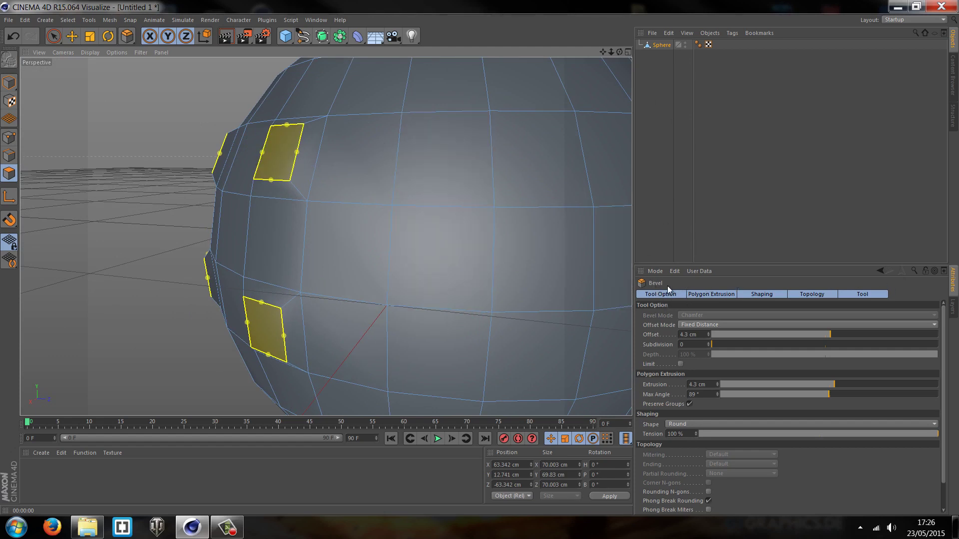
Set the bevel's Polygon Extrusion to 44 cm and its Tool Option offset to 9 cm.
click(717, 295)
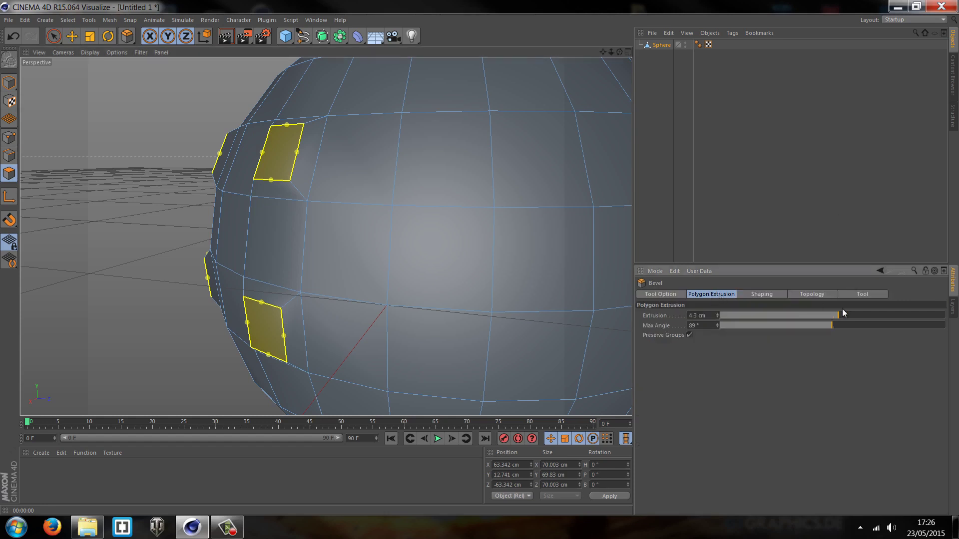
drag(842, 310, 885, 315)
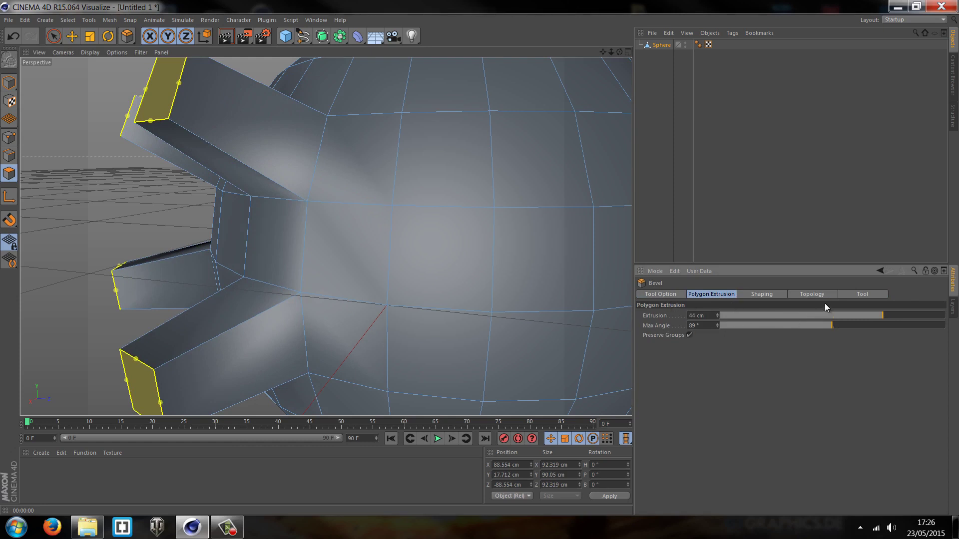
click(764, 299)
click(662, 294)
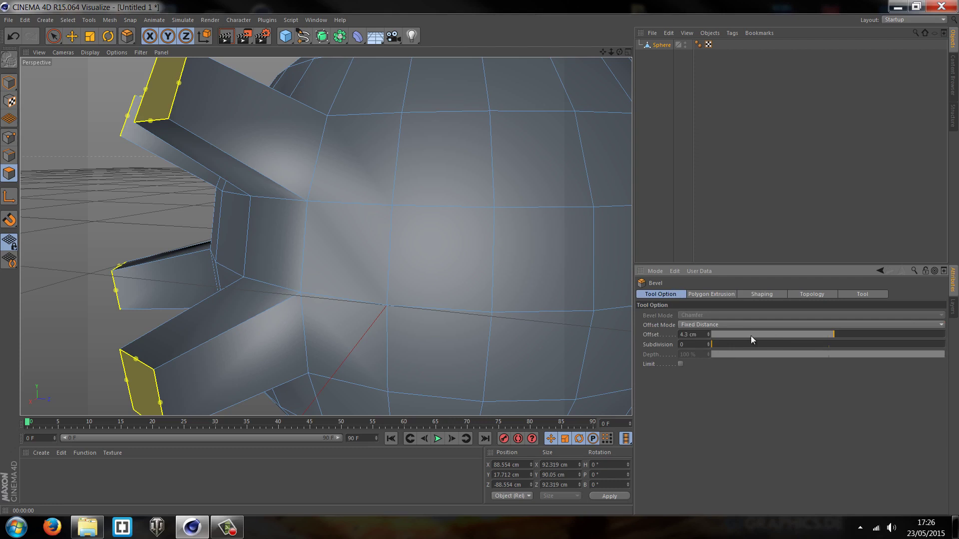
drag(751, 336, 840, 336)
scroll(482, 240, down, 5)
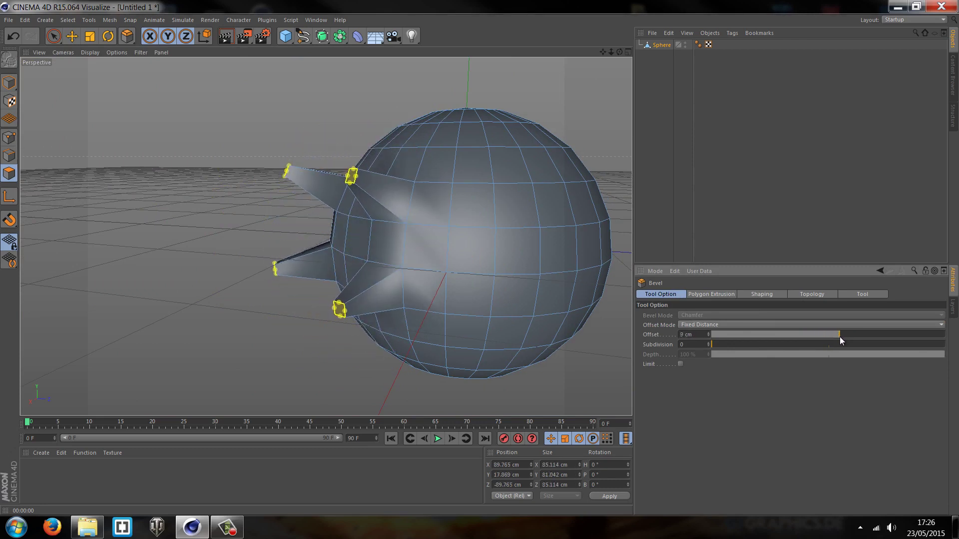
Change the bevel Shape from Profile to Round at 100% tension and inspect the spikes.
click(780, 259)
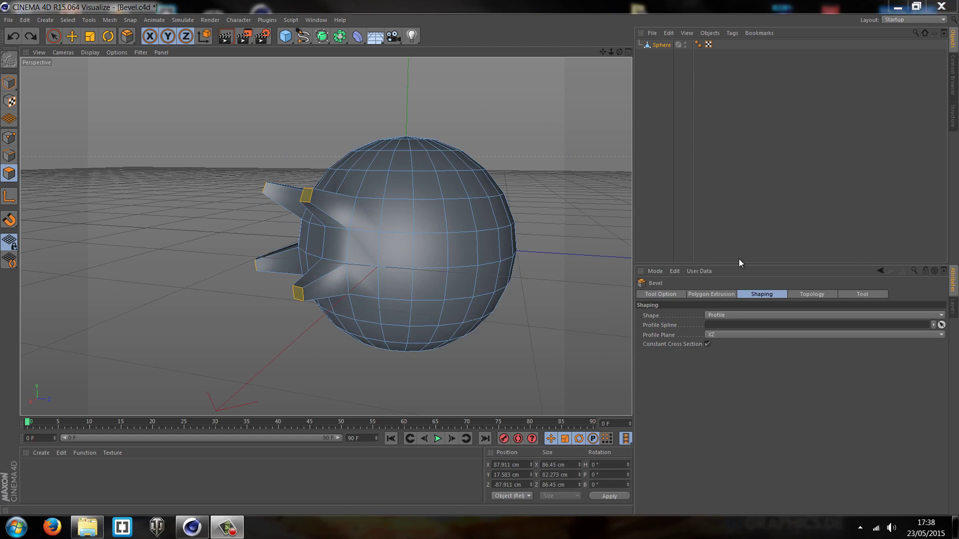
click(766, 315)
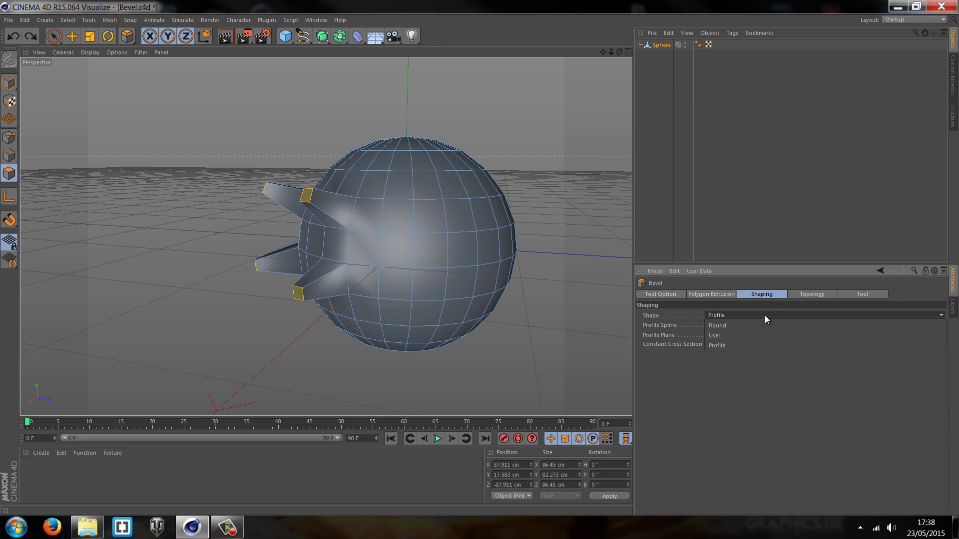
click(760, 326)
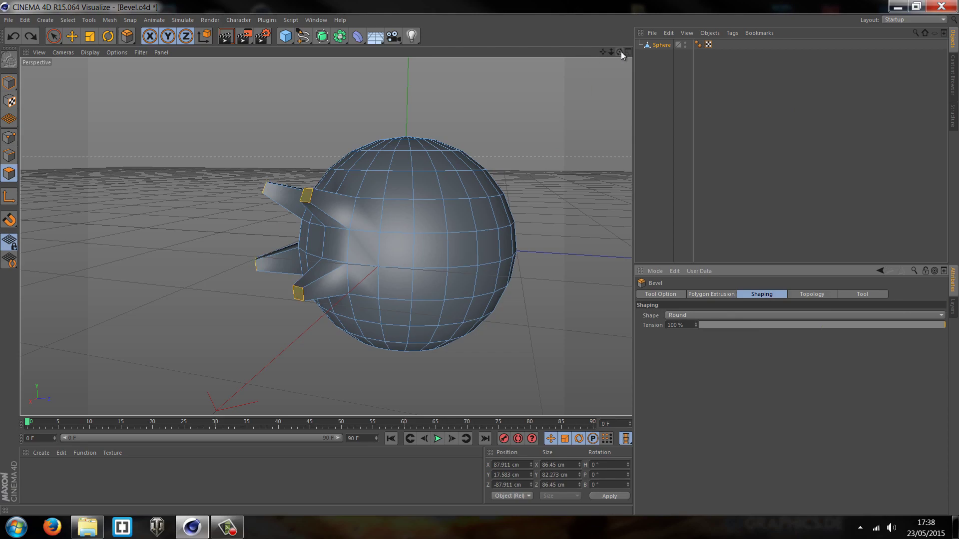
drag(619, 52, 377, 233)
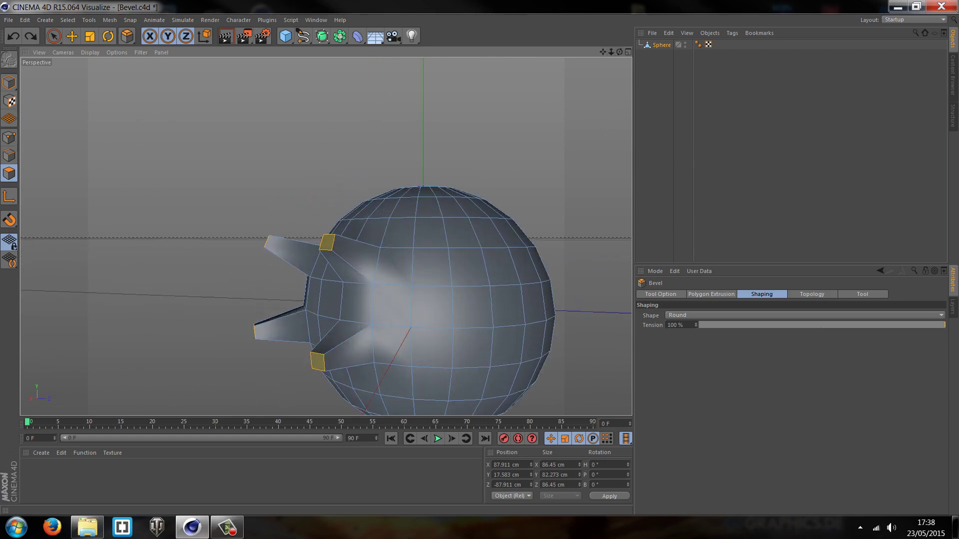
drag(611, 52, 481, 267)
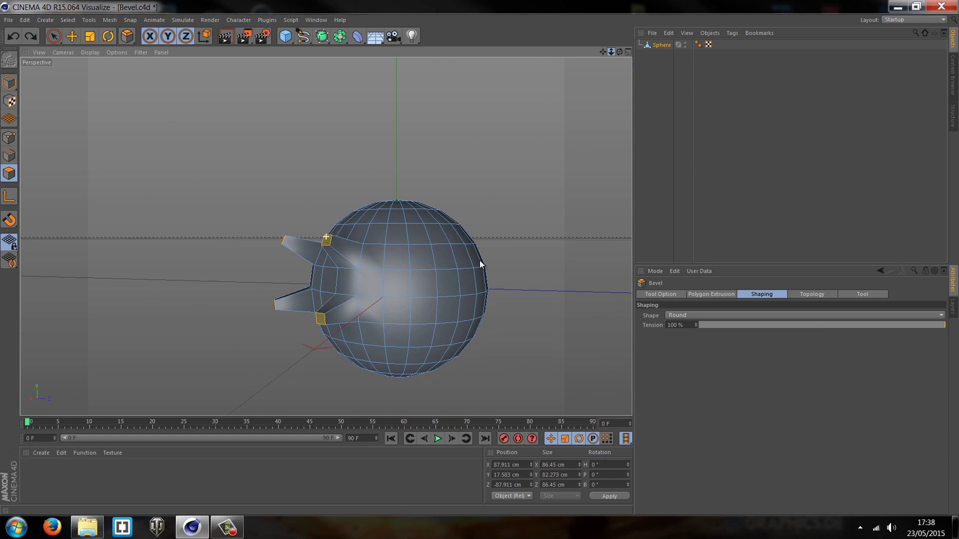
click(322, 37)
alt+drag(494, 364, 428, 343)
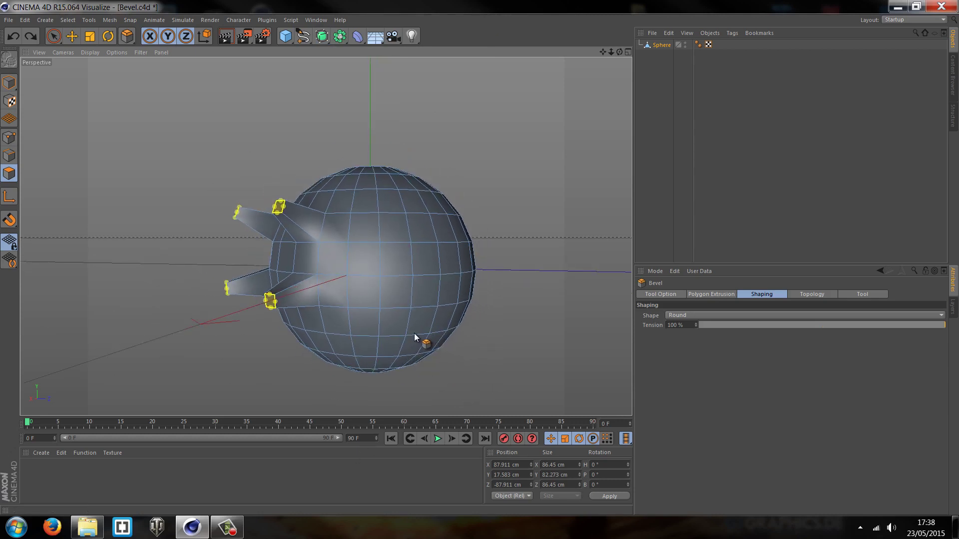